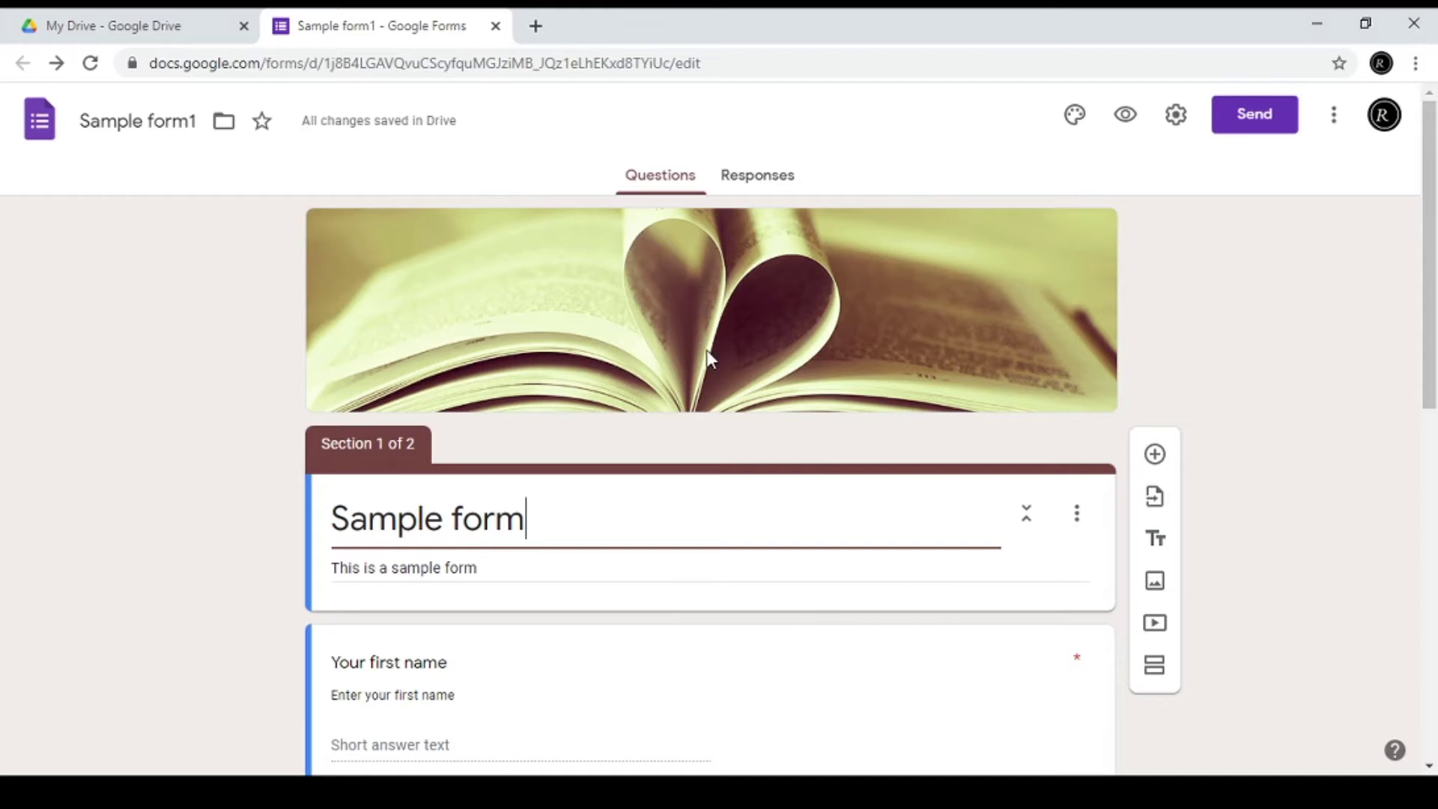
Title Section 2 'Education information' and add a new question beneath it
scroll(707, 350, "down", 10)
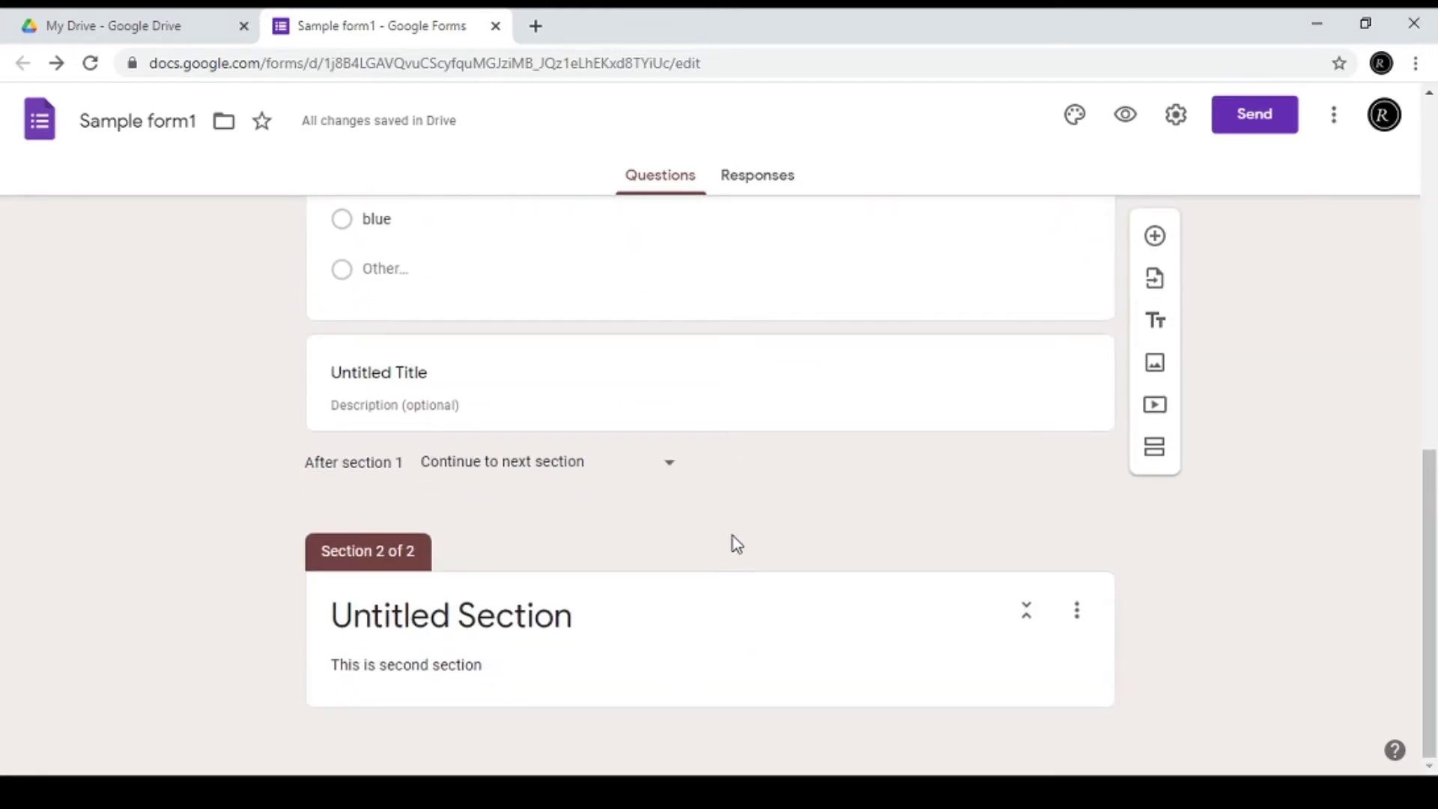
scroll(732, 537, "up", 10)
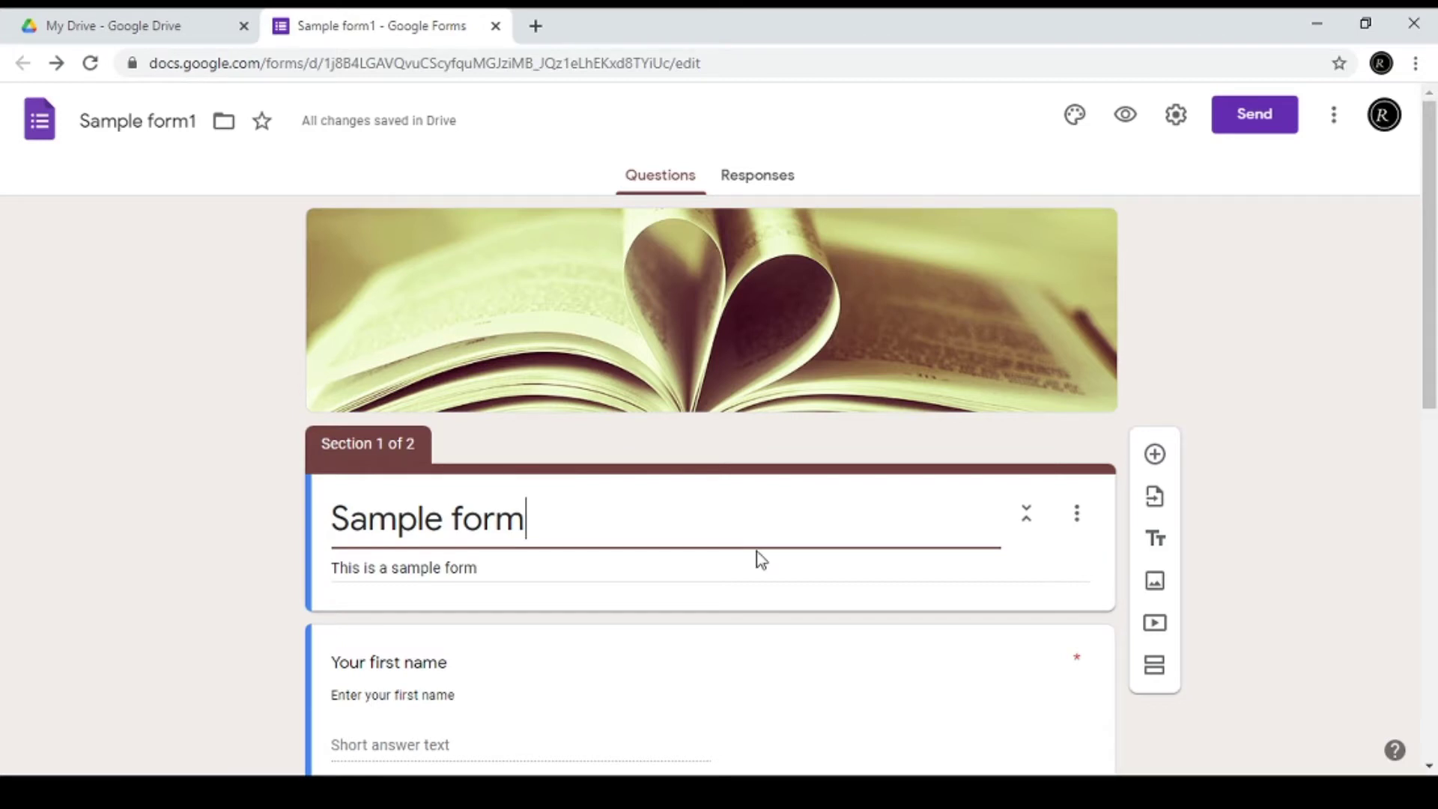
scroll(761, 560, "down", 4)
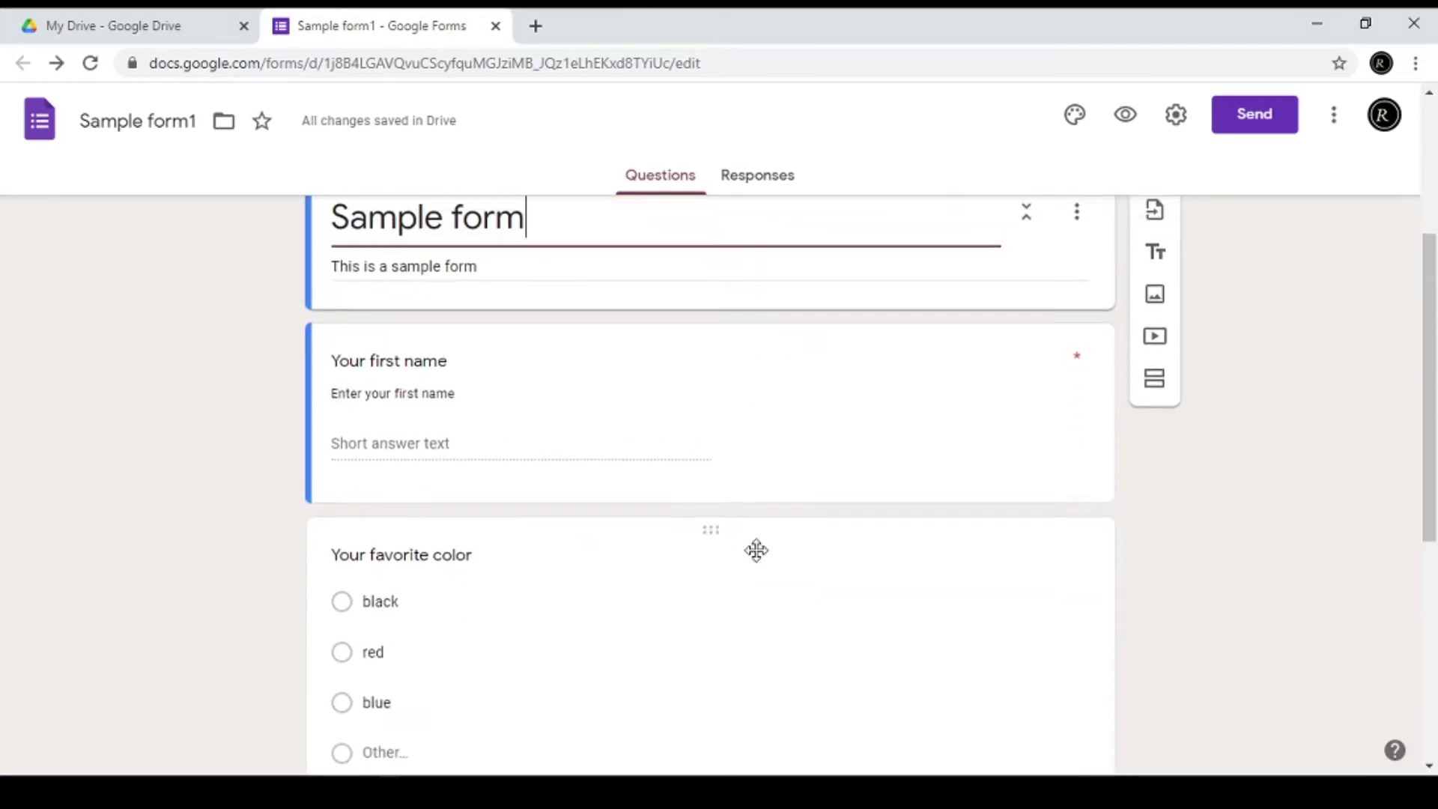
scroll(761, 561, "up", 4)
scroll(761, 560, "down", 10)
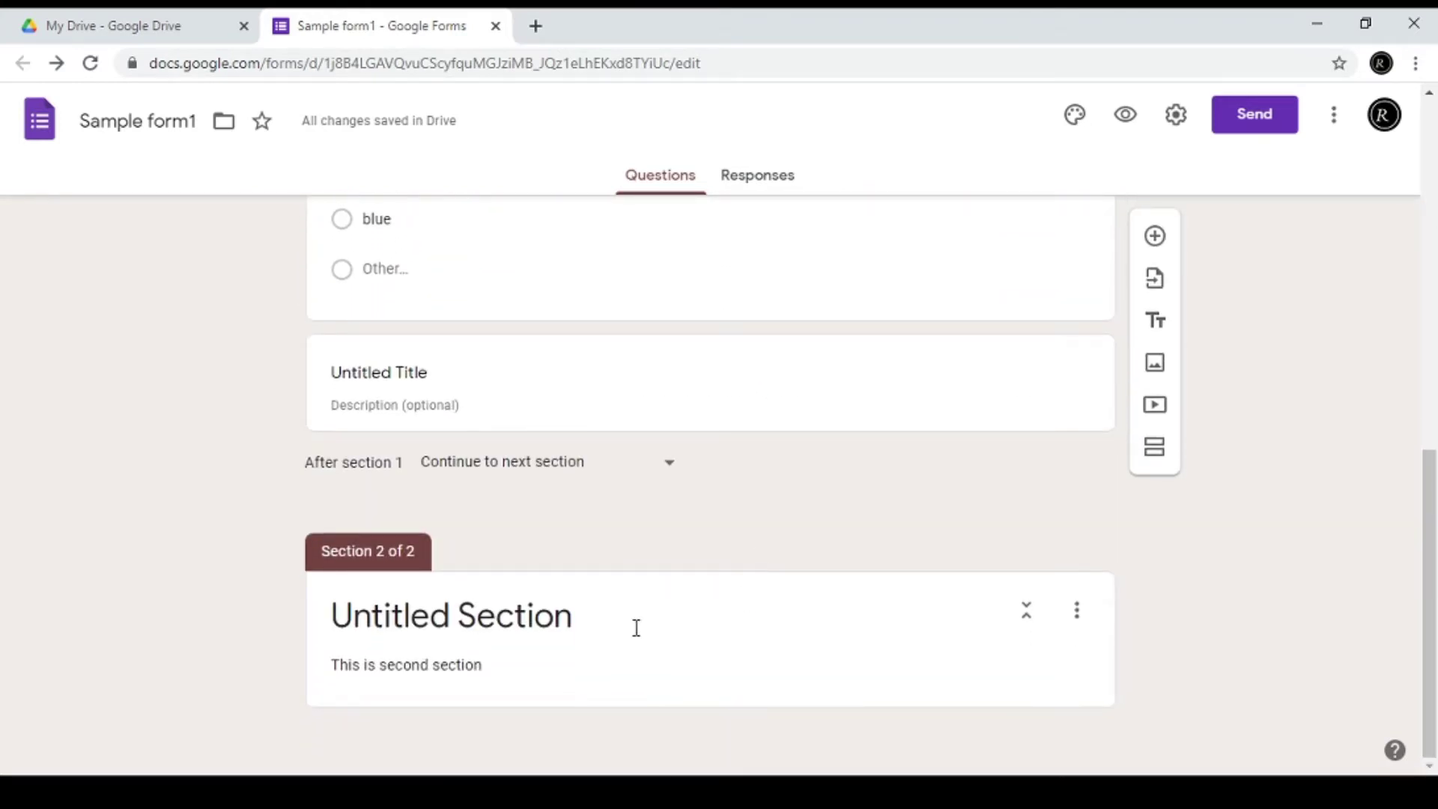
scroll(636, 628, "up", 10)
scroll(636, 628, "down", 9)
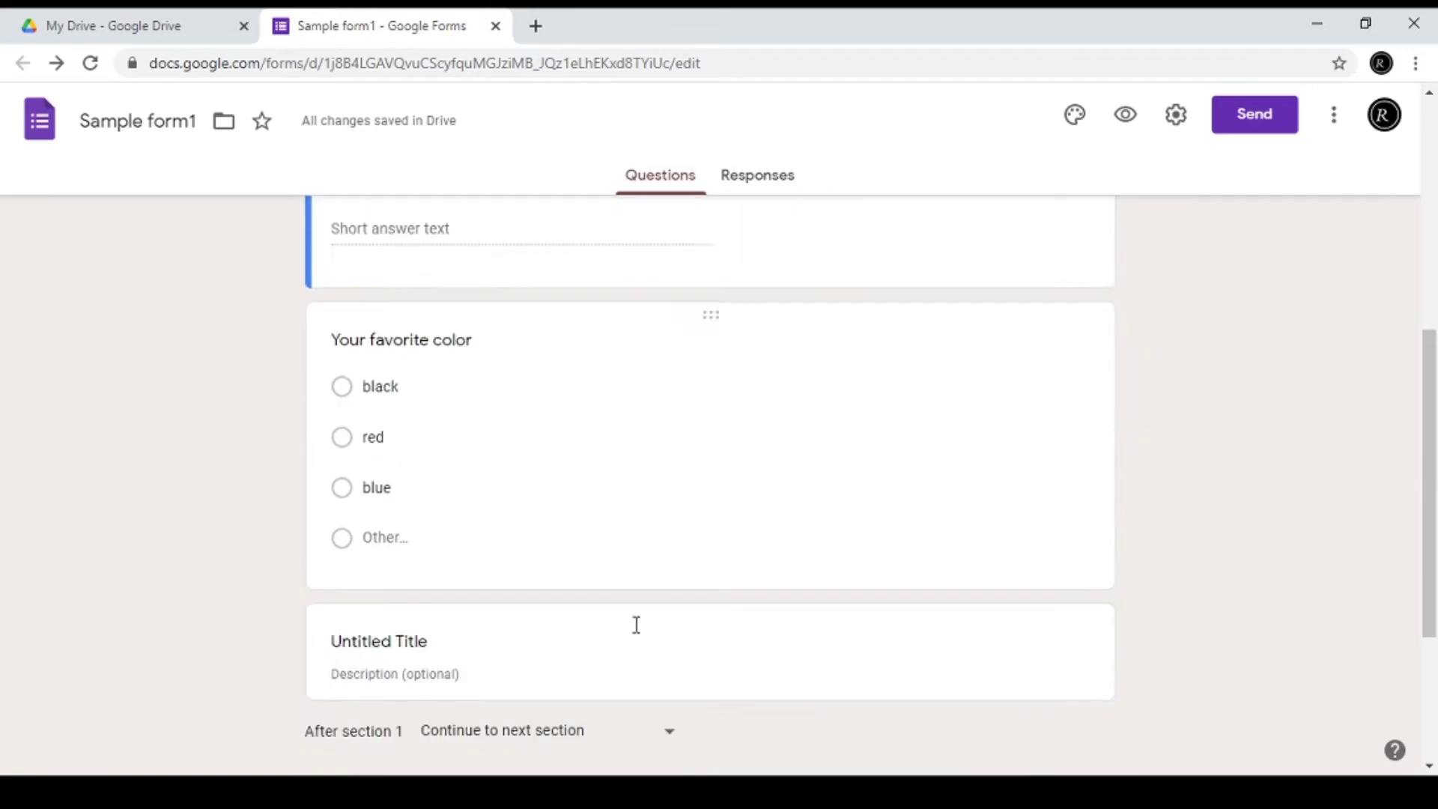
left_click(475, 622)
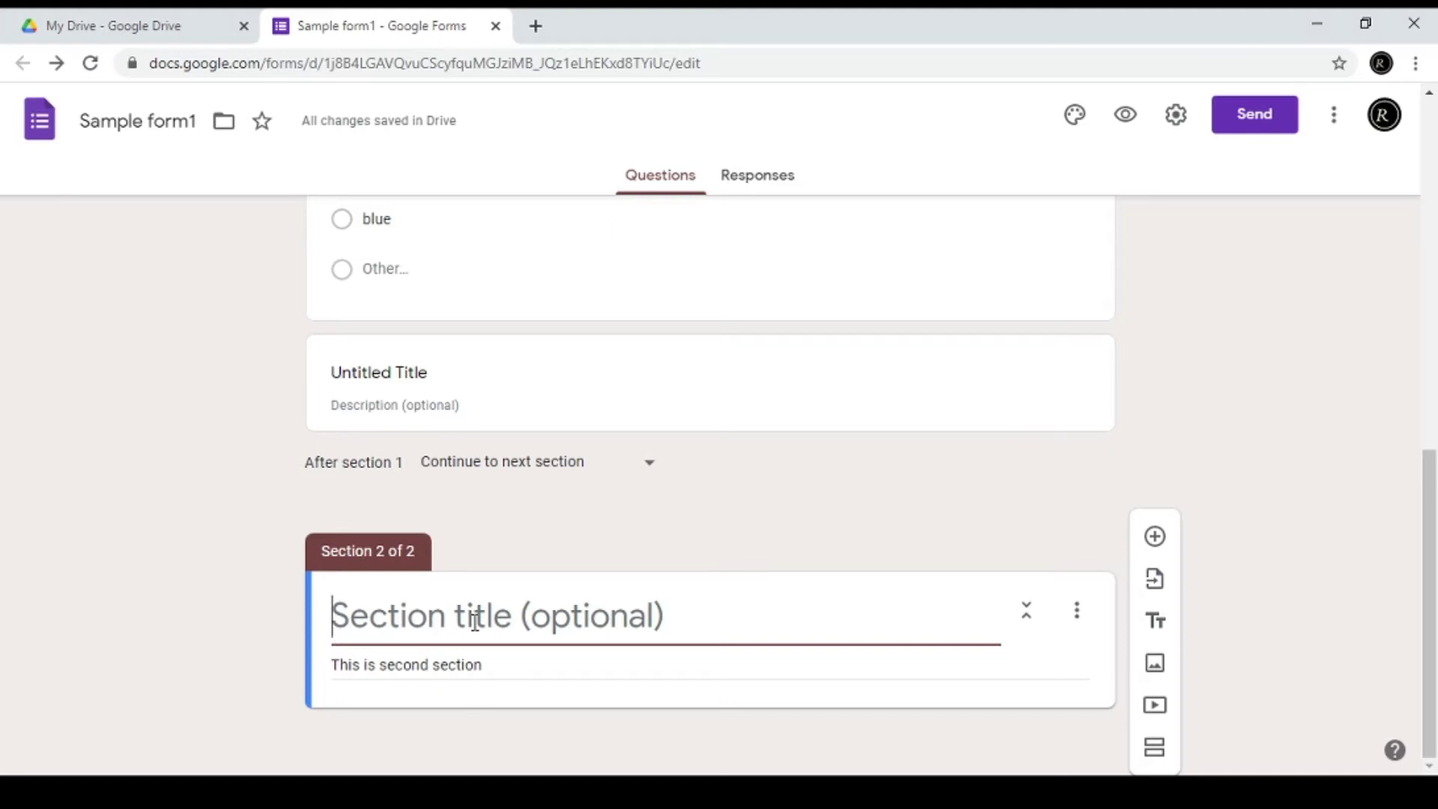
type("E")
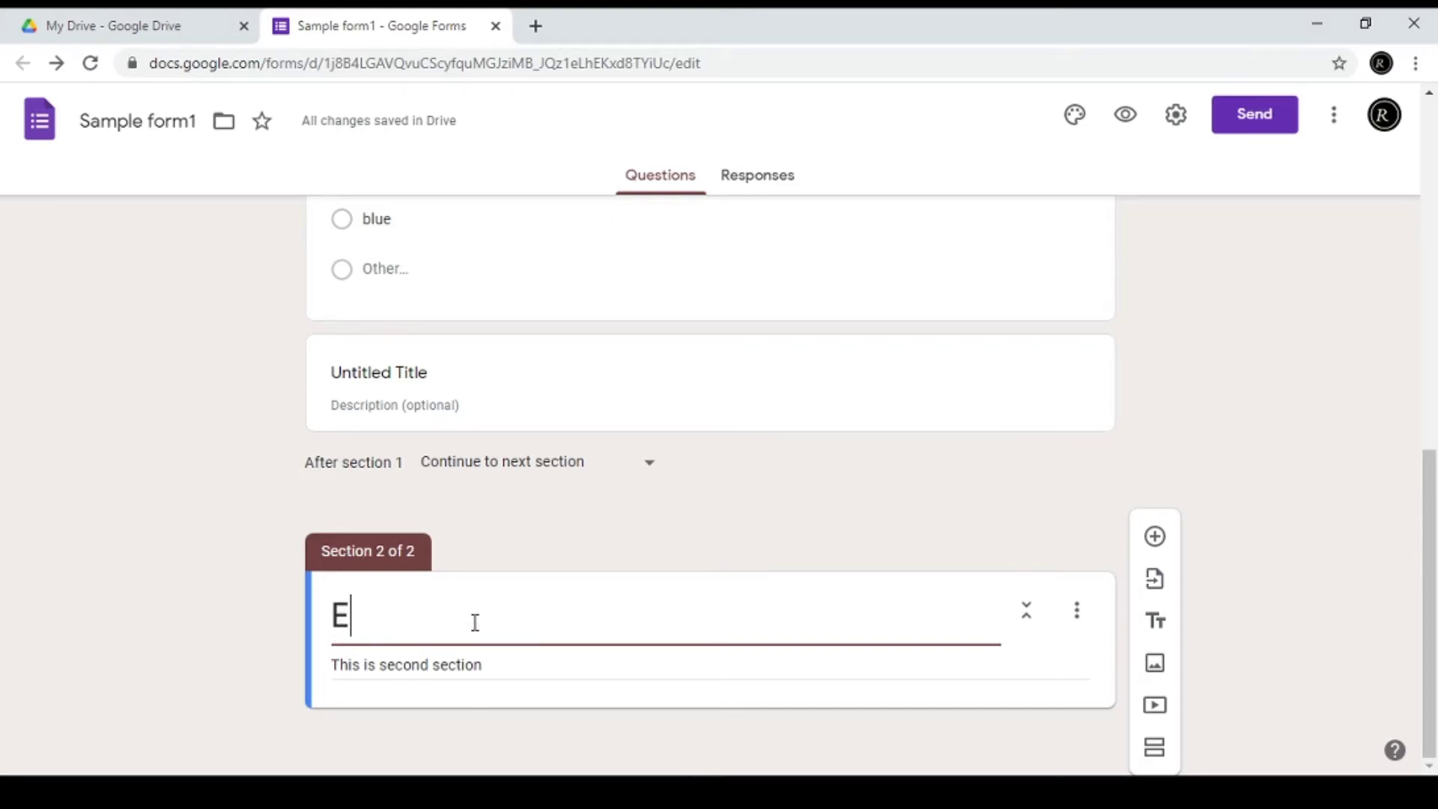
type("ducat")
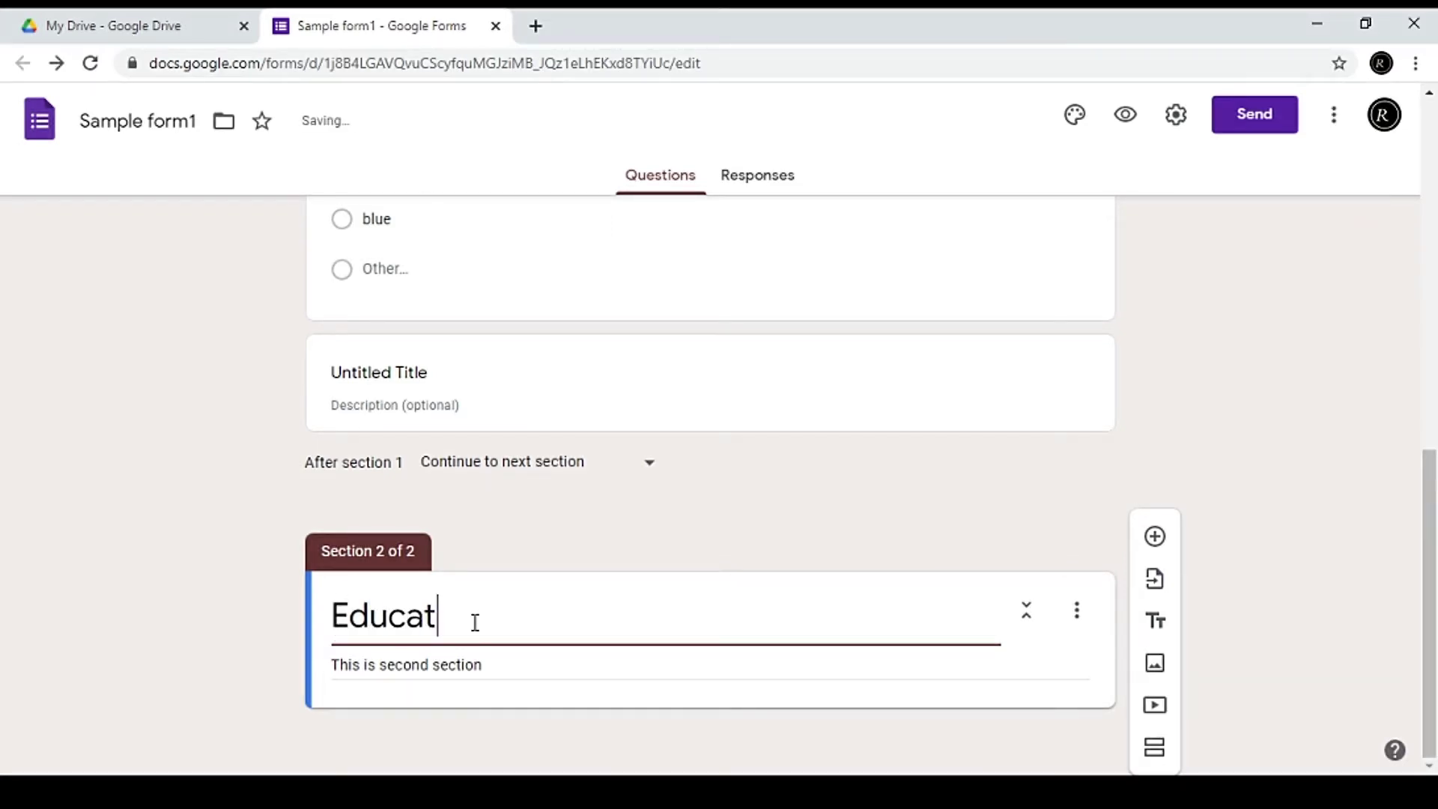
type("ion information")
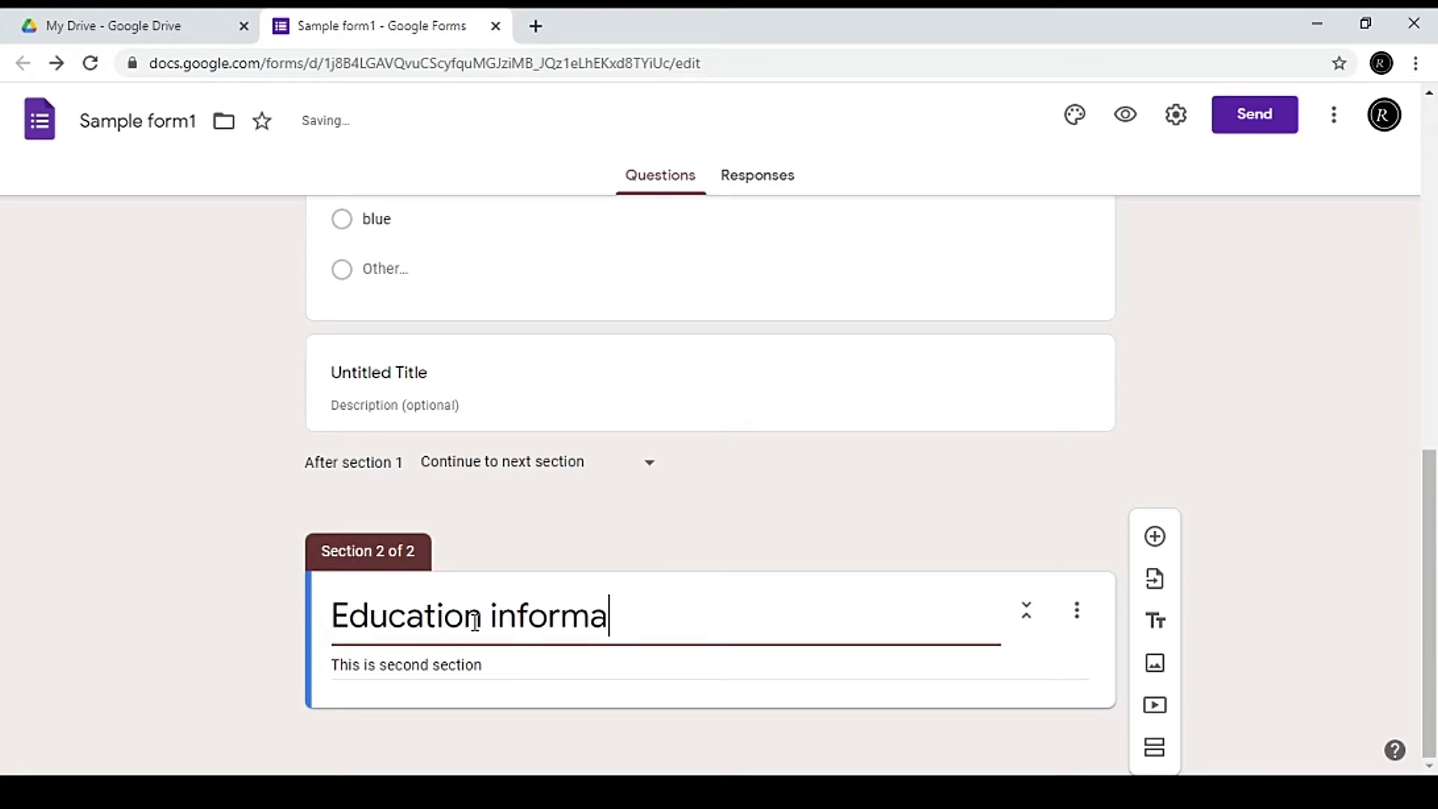
left_click(1159, 545)
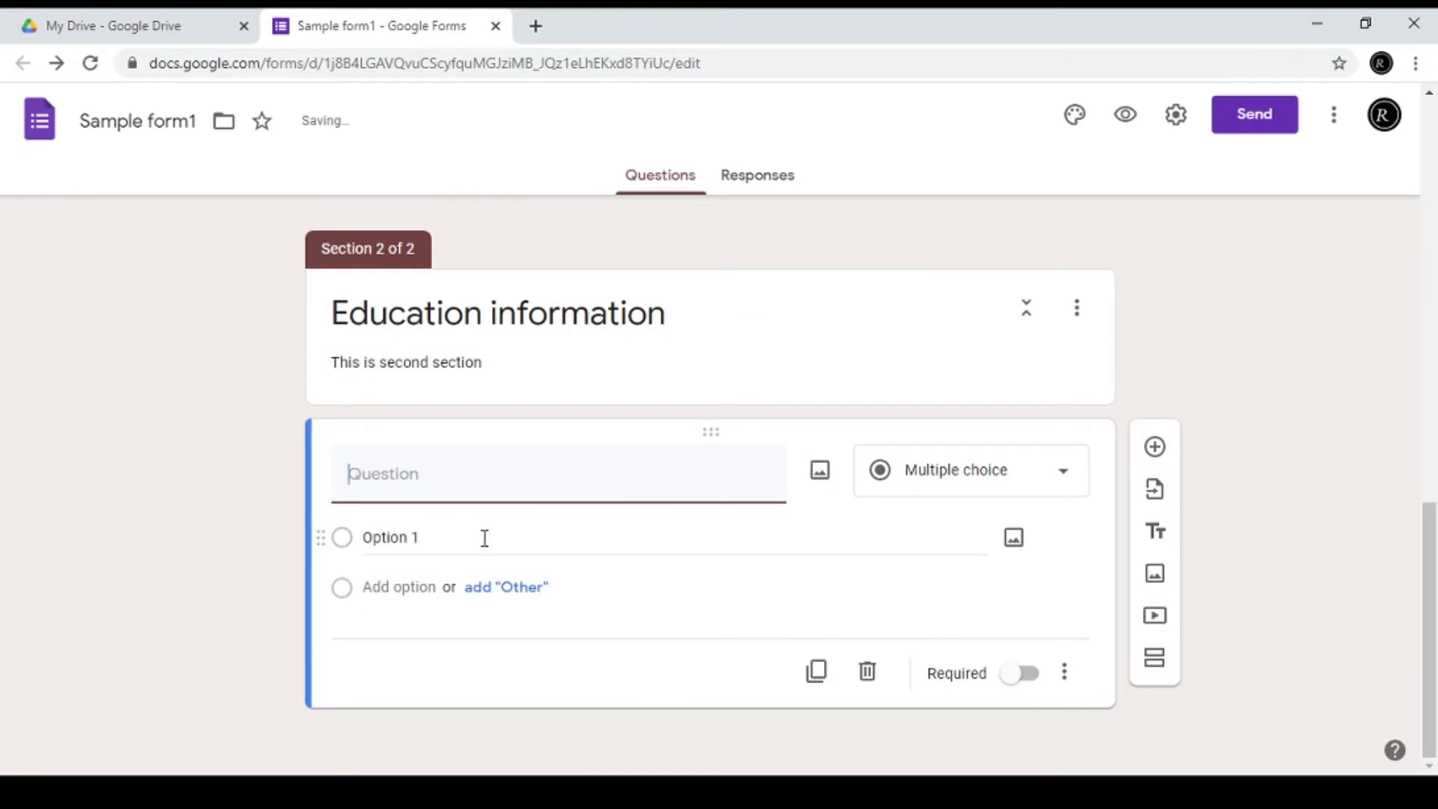
Add a 'Your school' short-answer question followed by a title block reading 'Thank you.'
type("Yo")
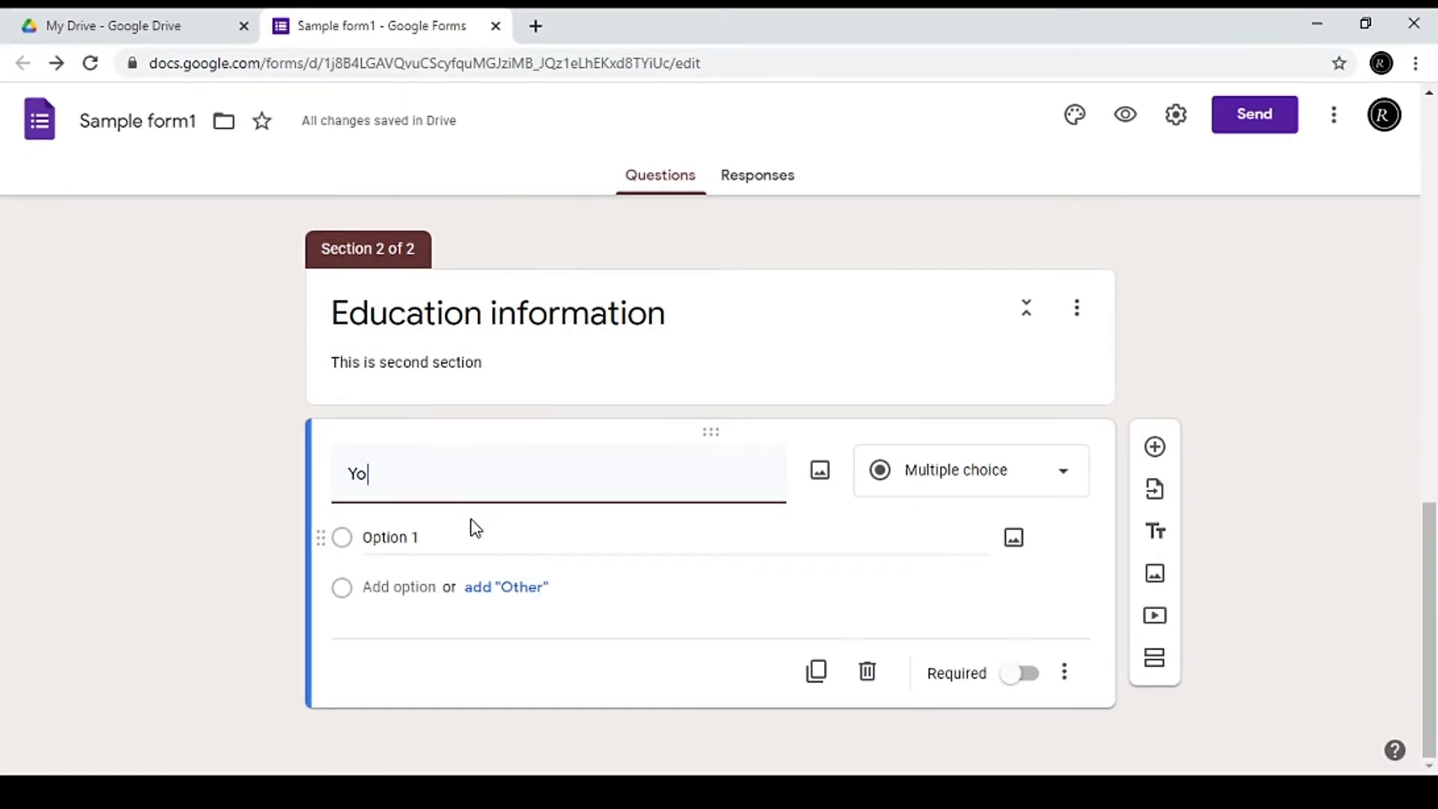
type("ur school")
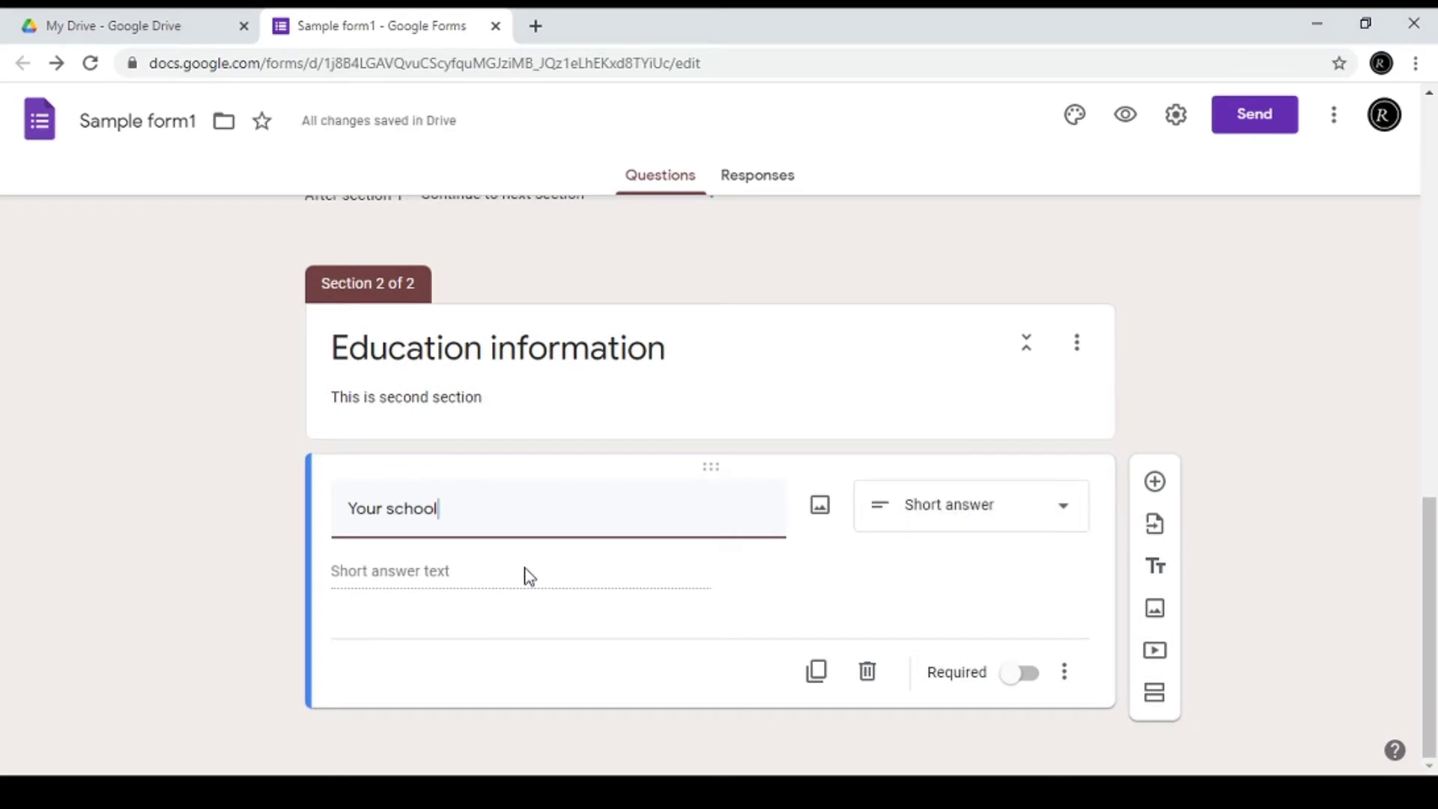
left_click(1042, 597)
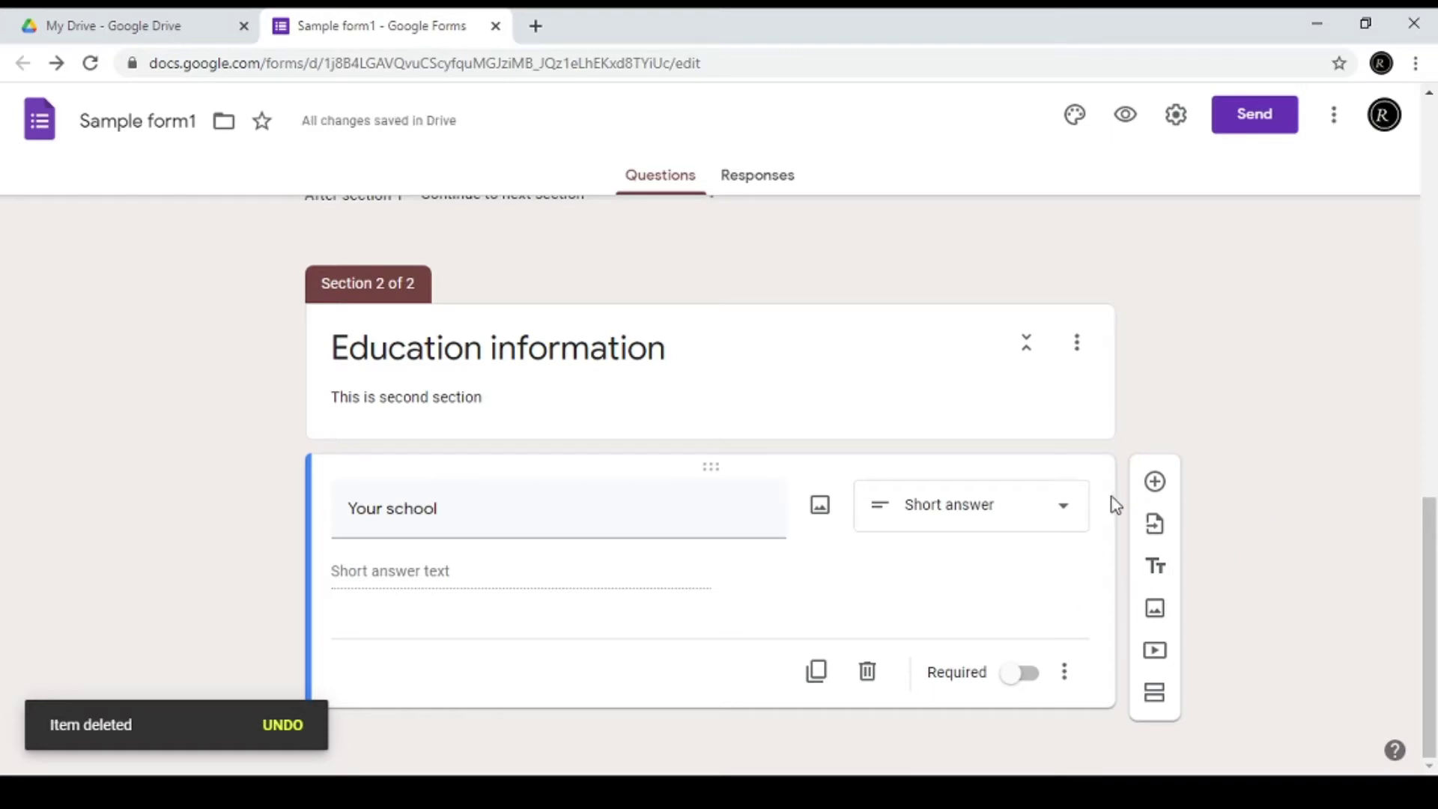
left_click(1160, 563)
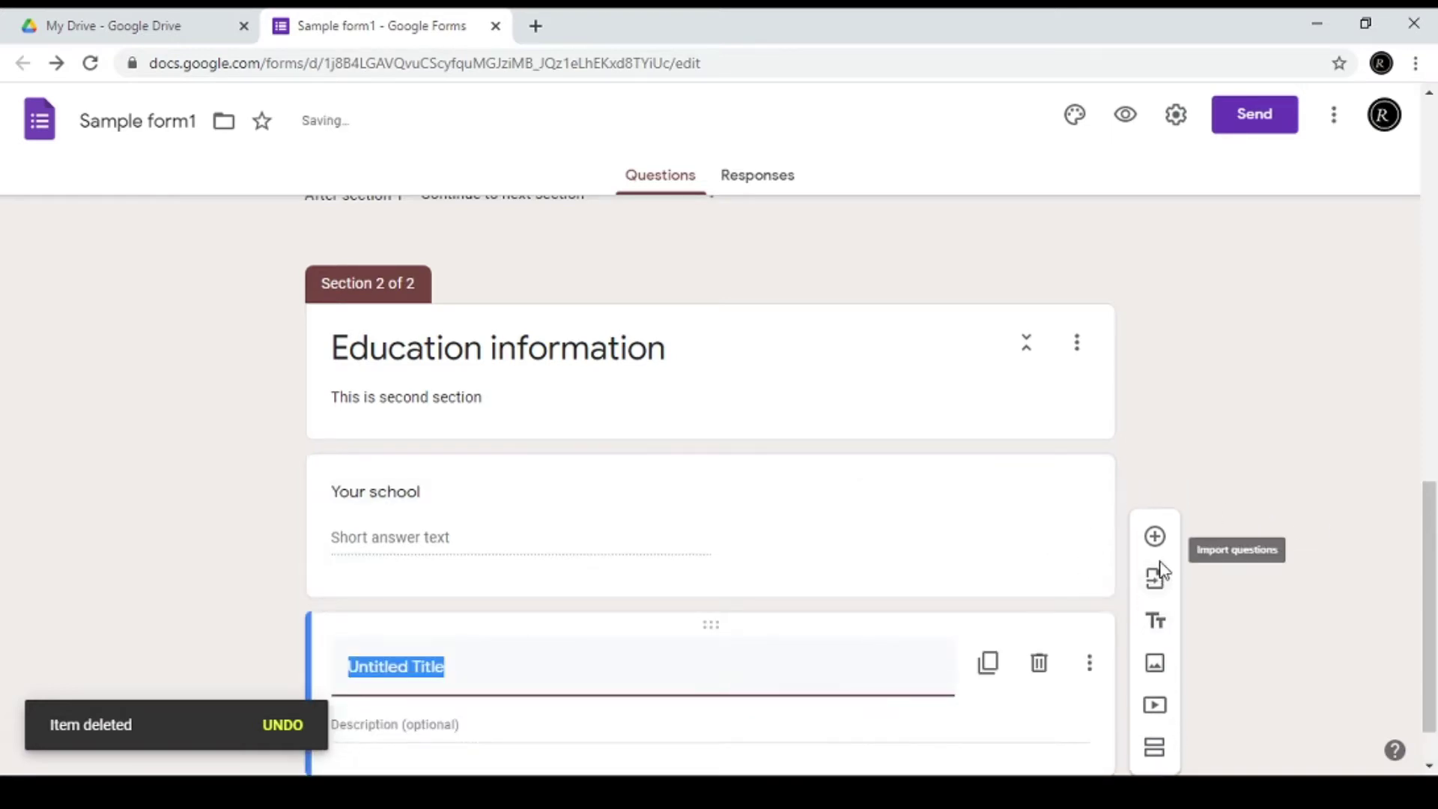
type("T")
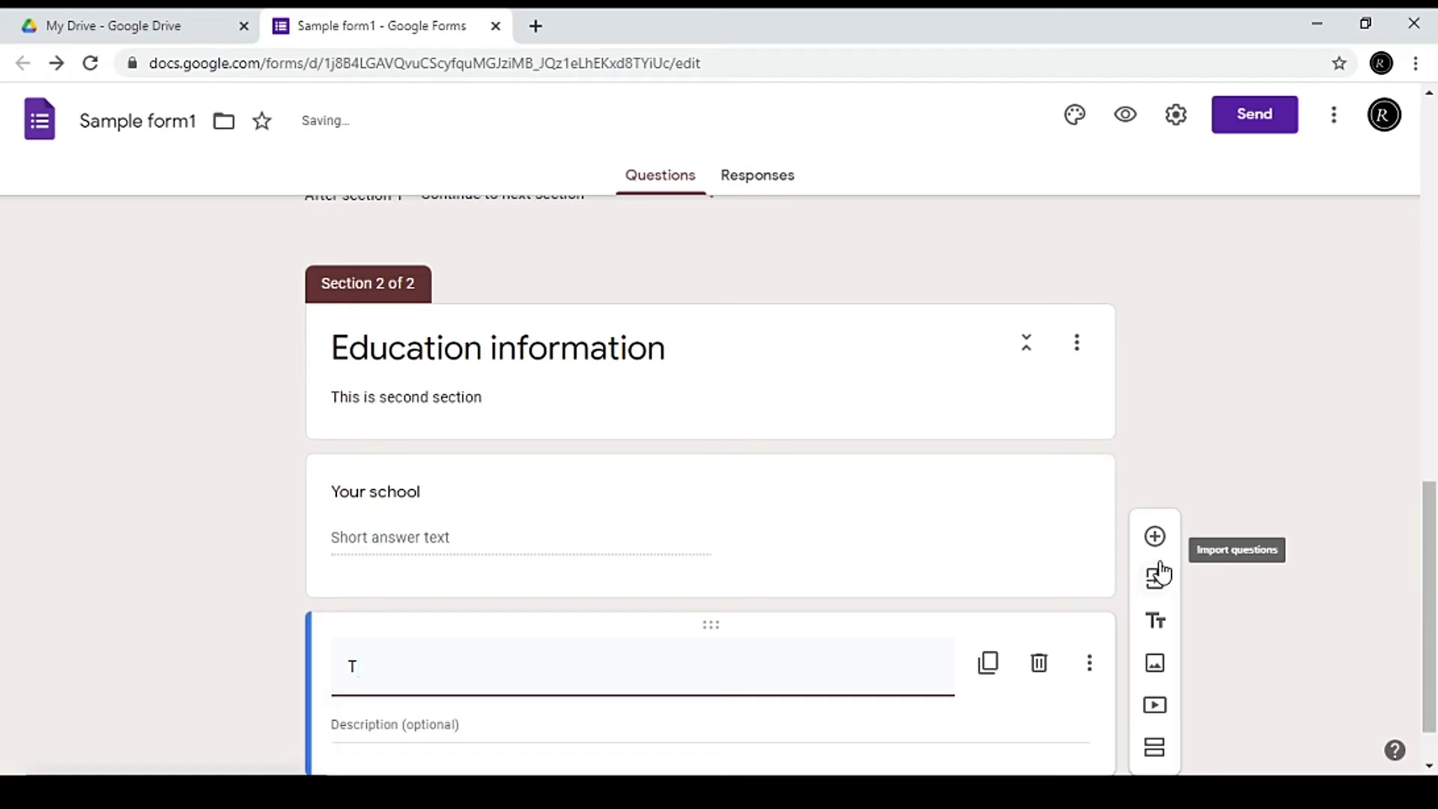
type("hank tou")
key("BackSpace")
key("BackSpace")
key("BackSpace")
key("BackSpace")
type("you.")
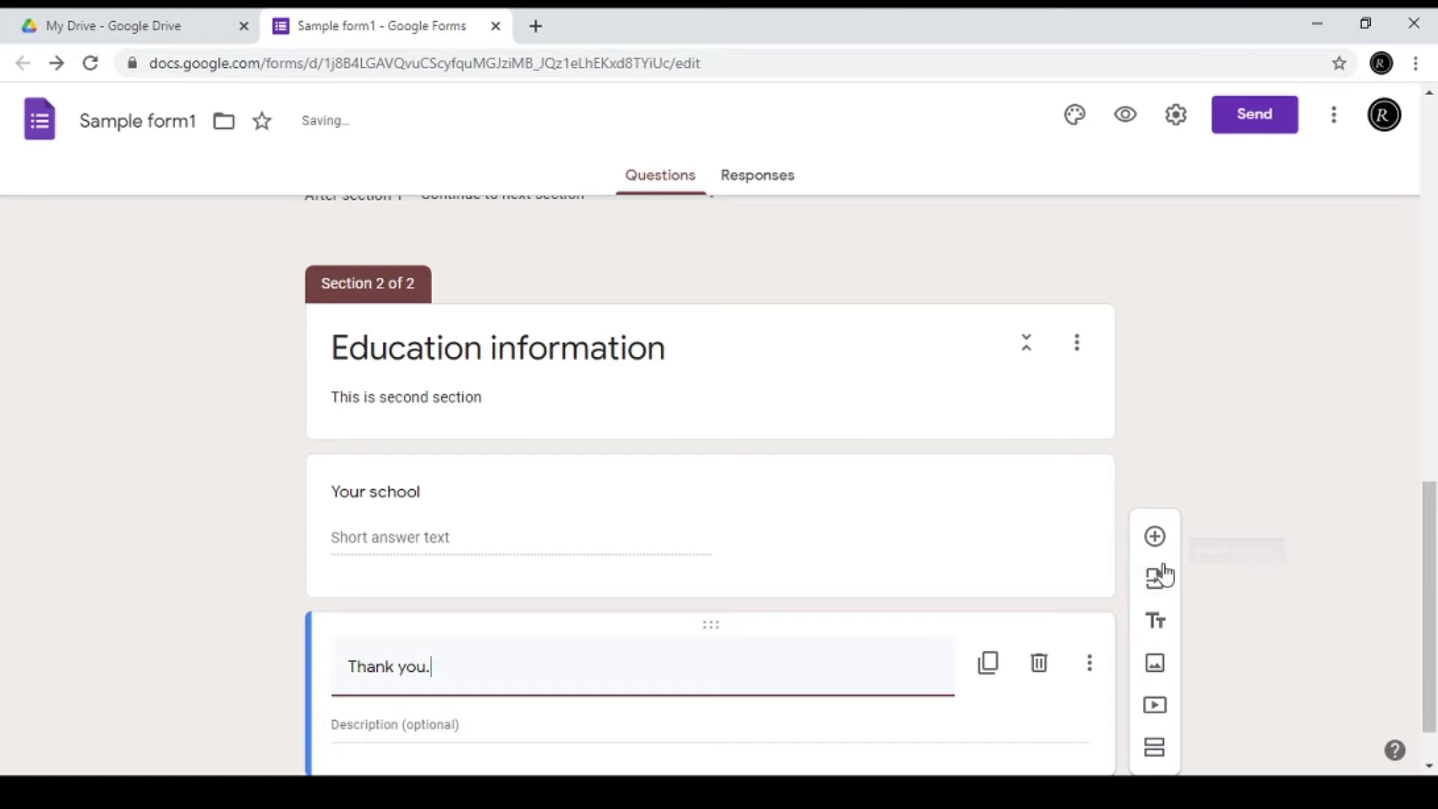
scroll(942, 553, "up", 1)
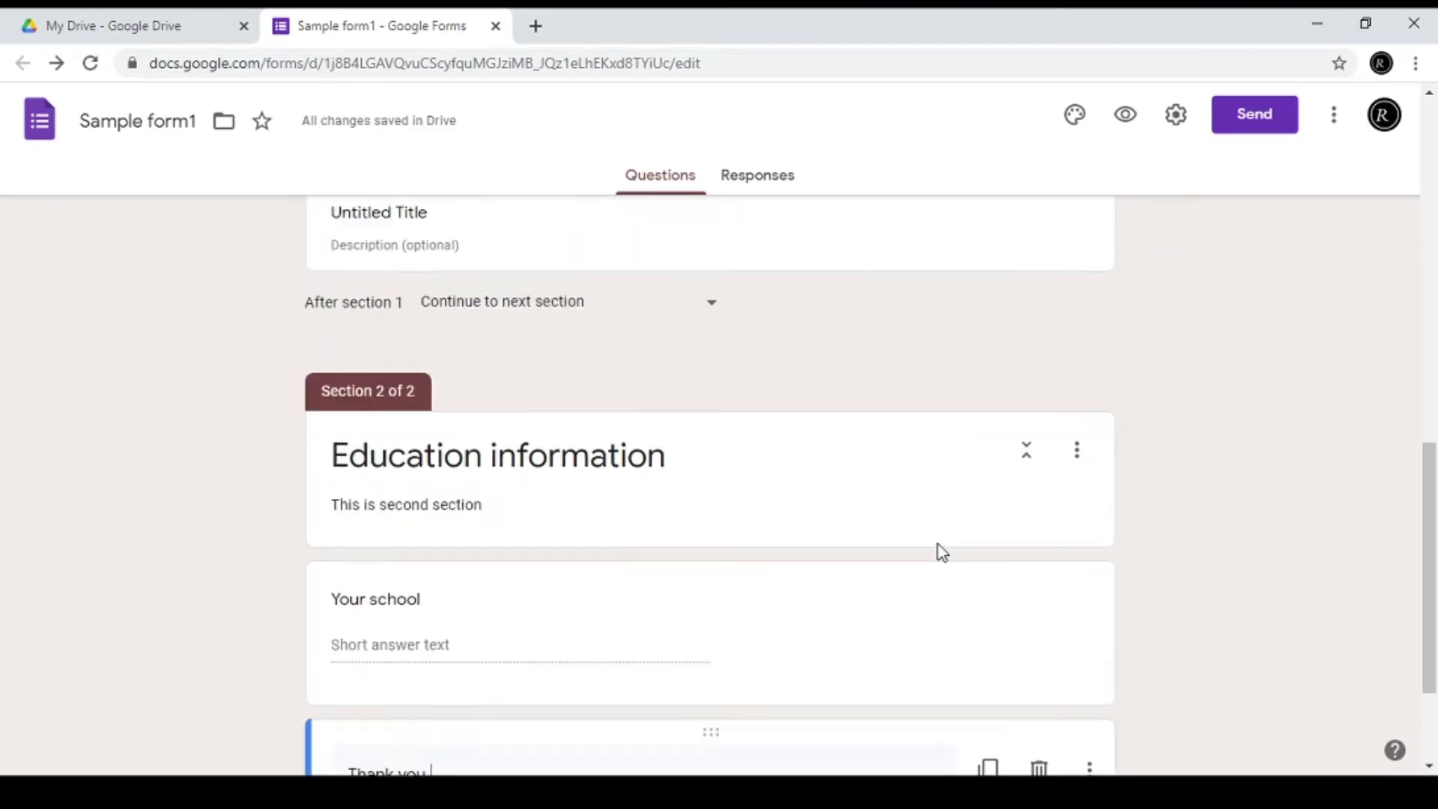
Return to the top of the form and bring up the Send form dialog
scroll(880, 500, "up", 13)
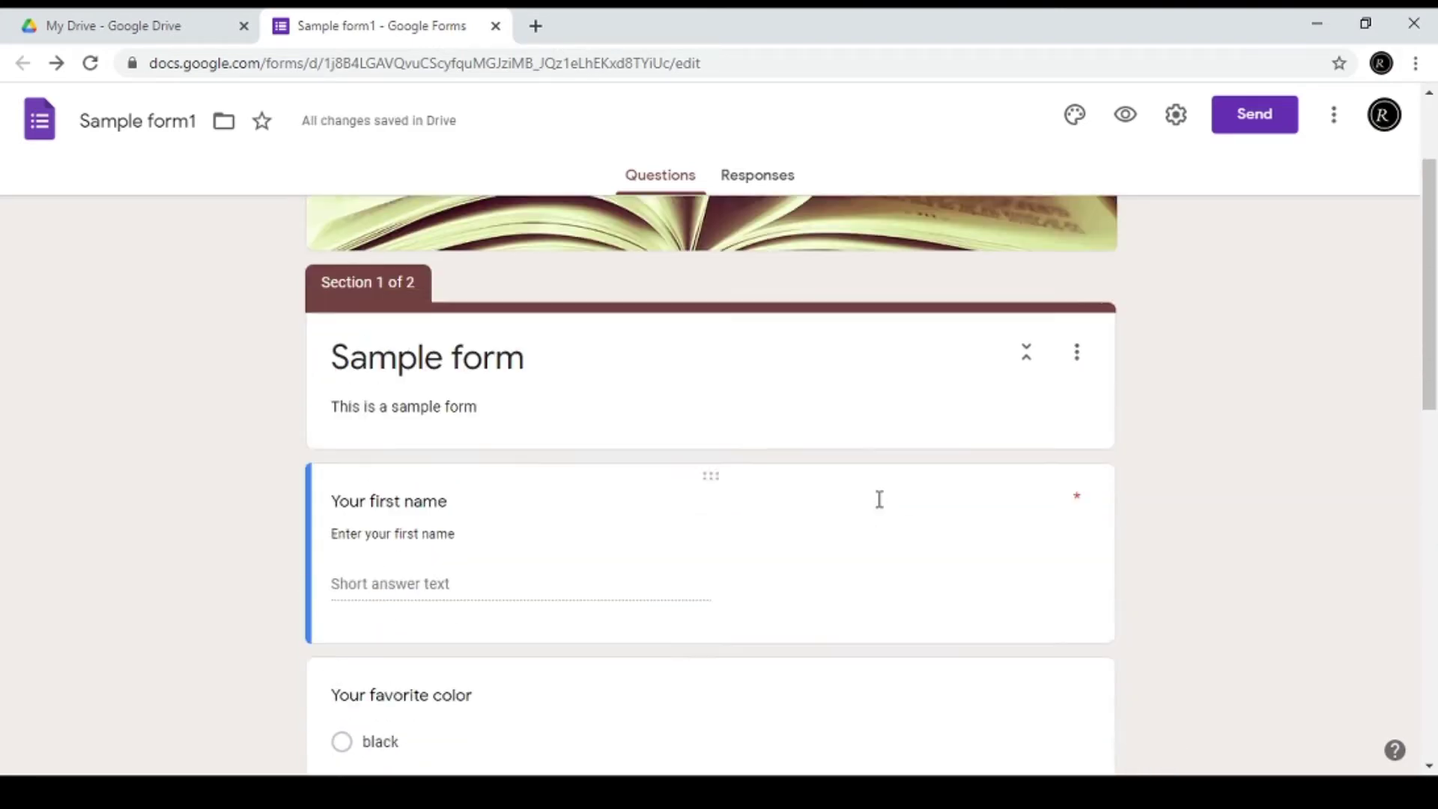
scroll(880, 501, "up", 1)
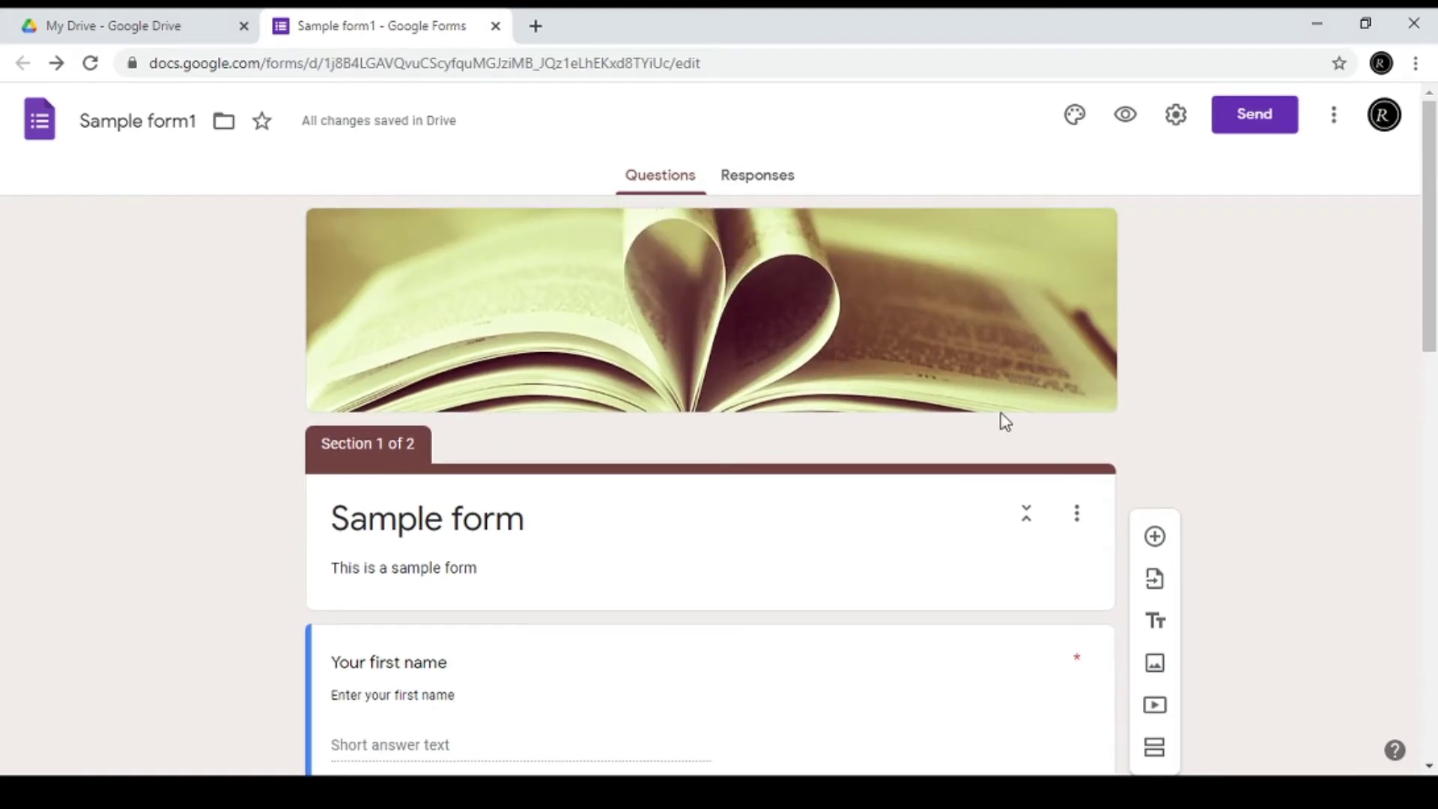
left_click(1249, 117)
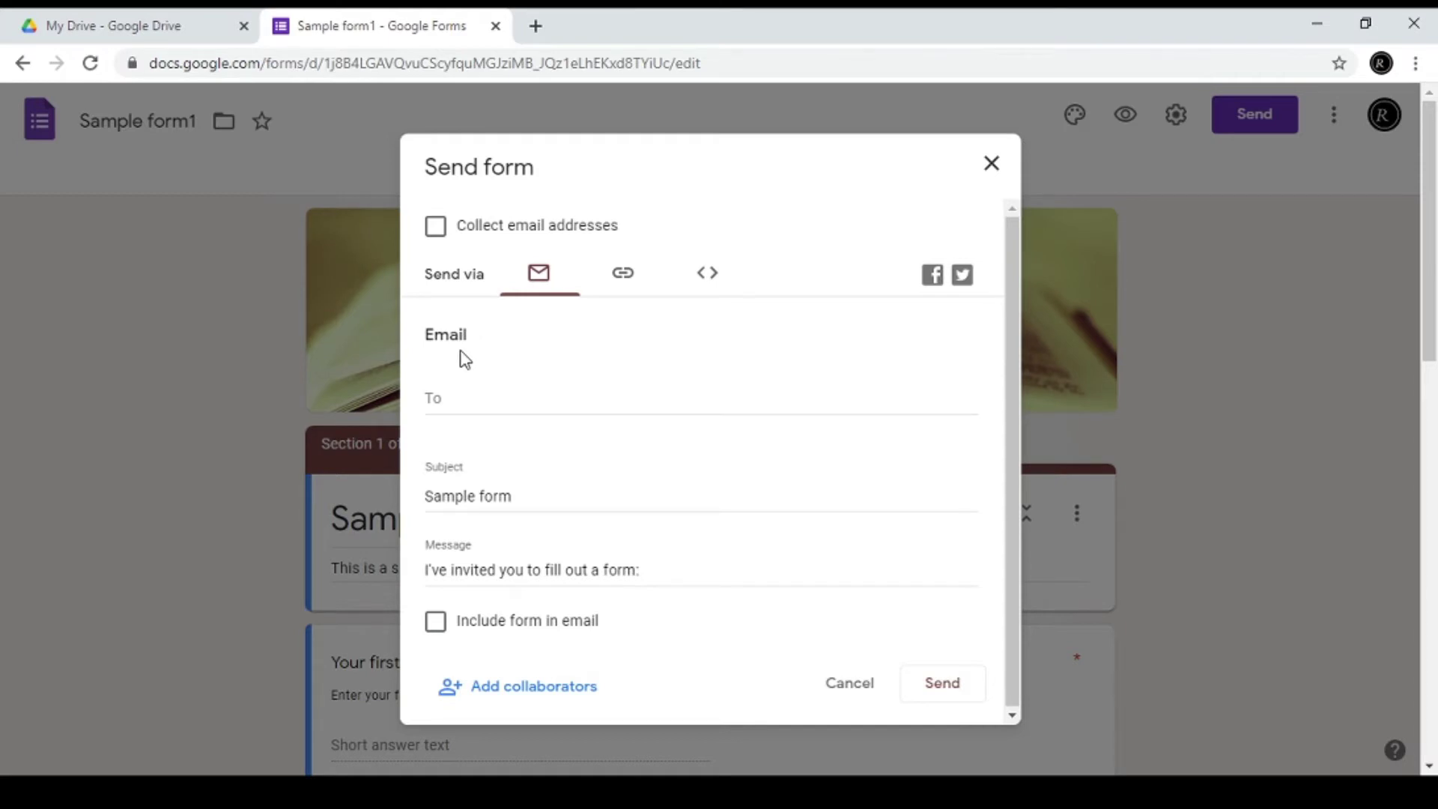
Tick 'Include form in email' in Send form, then switch to the link sharing option
left_click(441, 403)
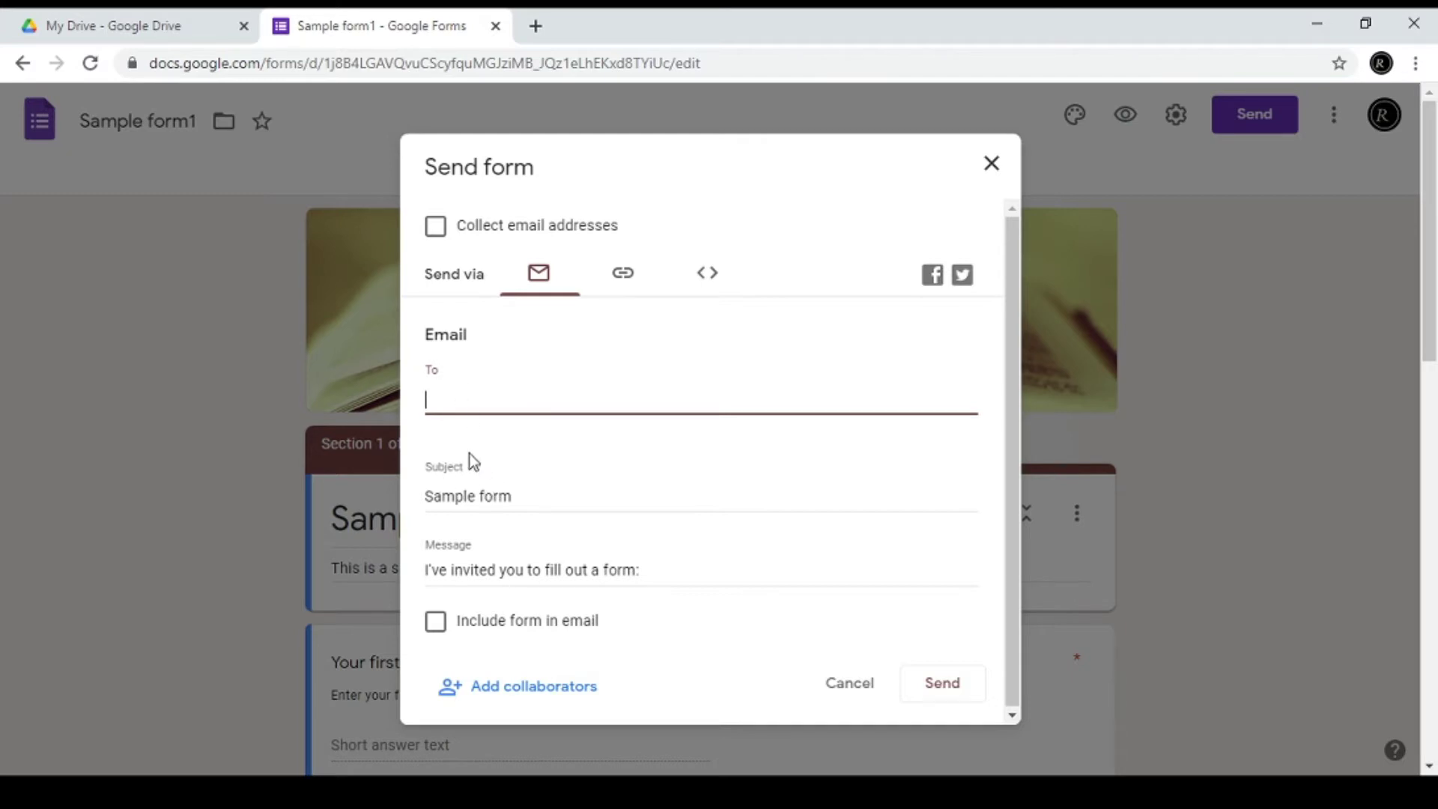
left_click(514, 497)
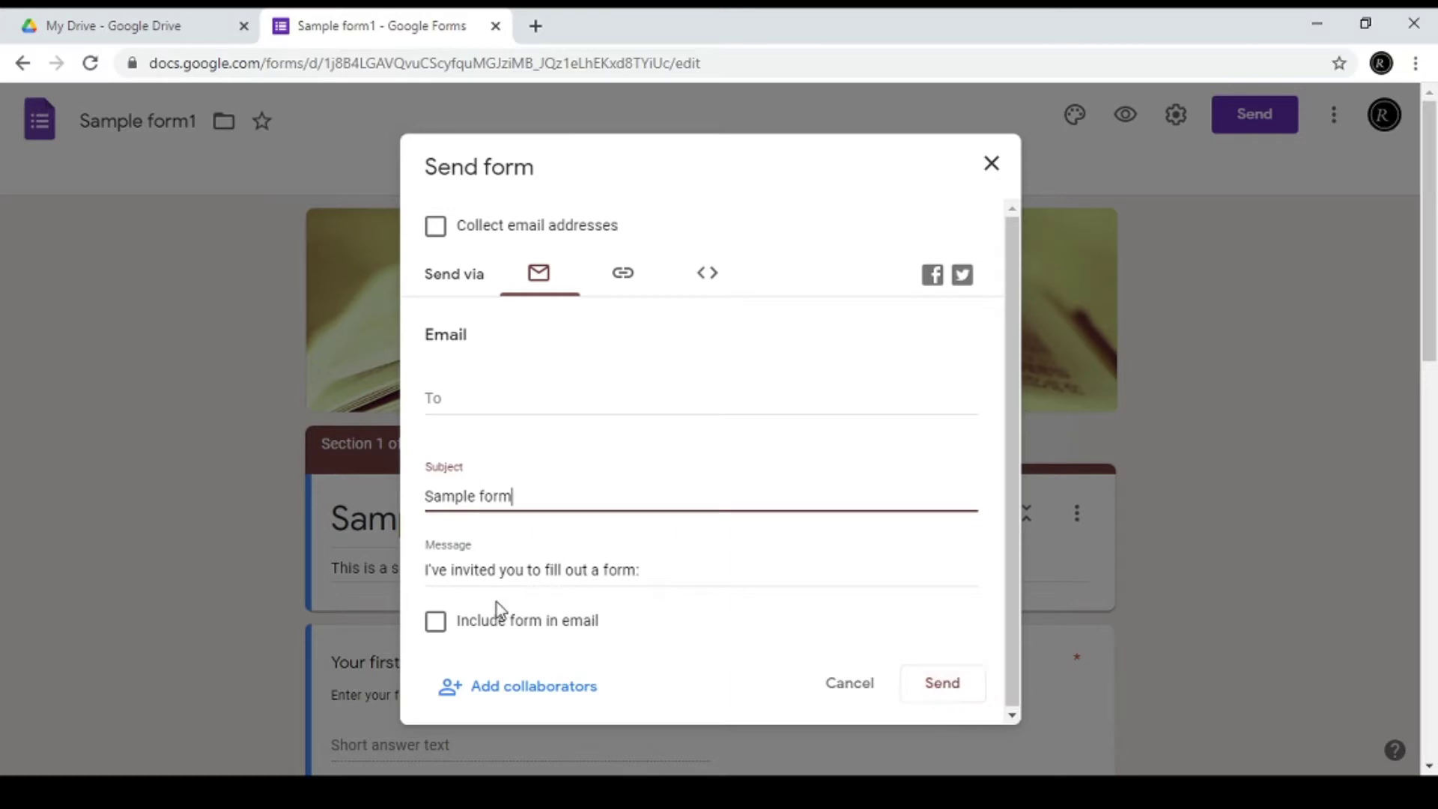
left_click(436, 622)
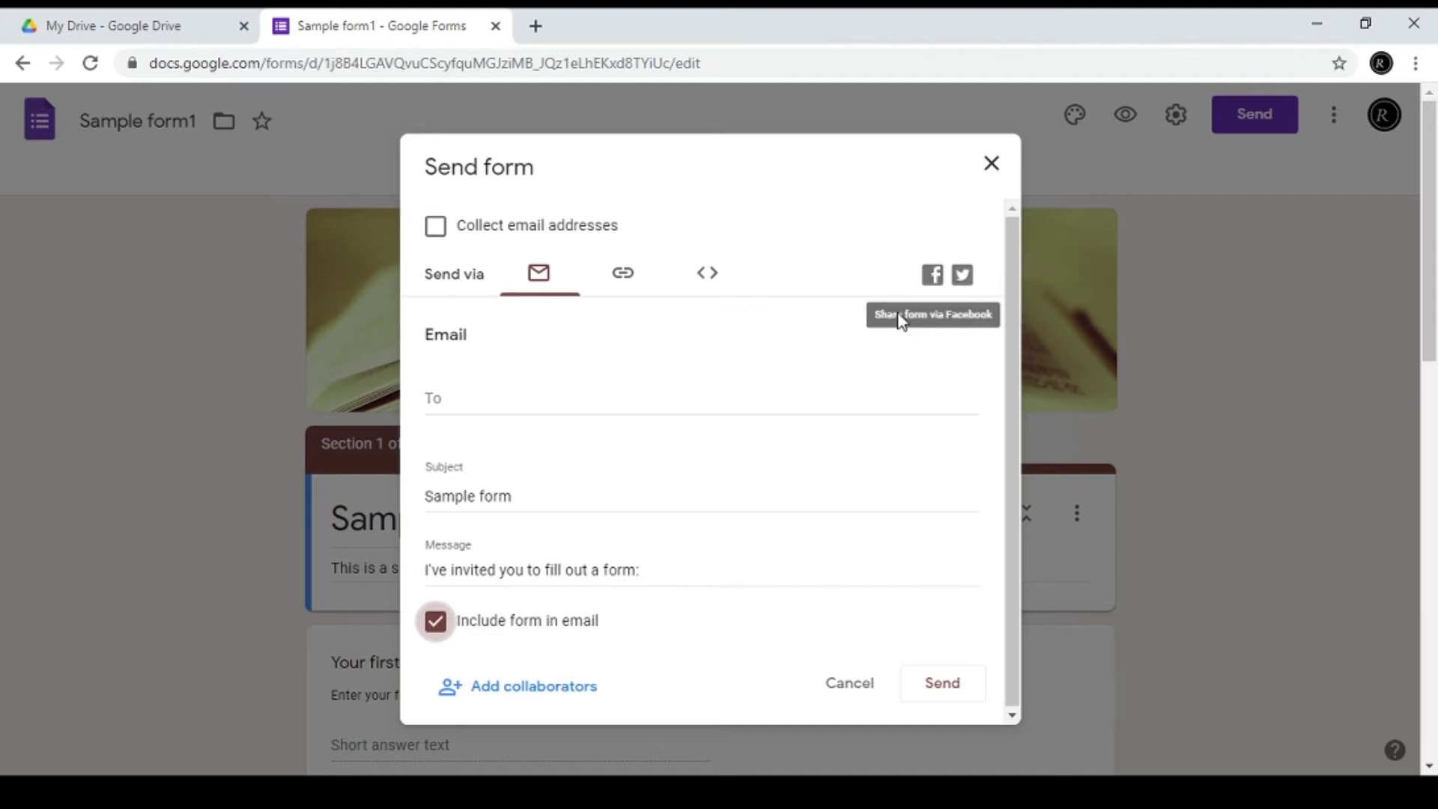
left_click(635, 281)
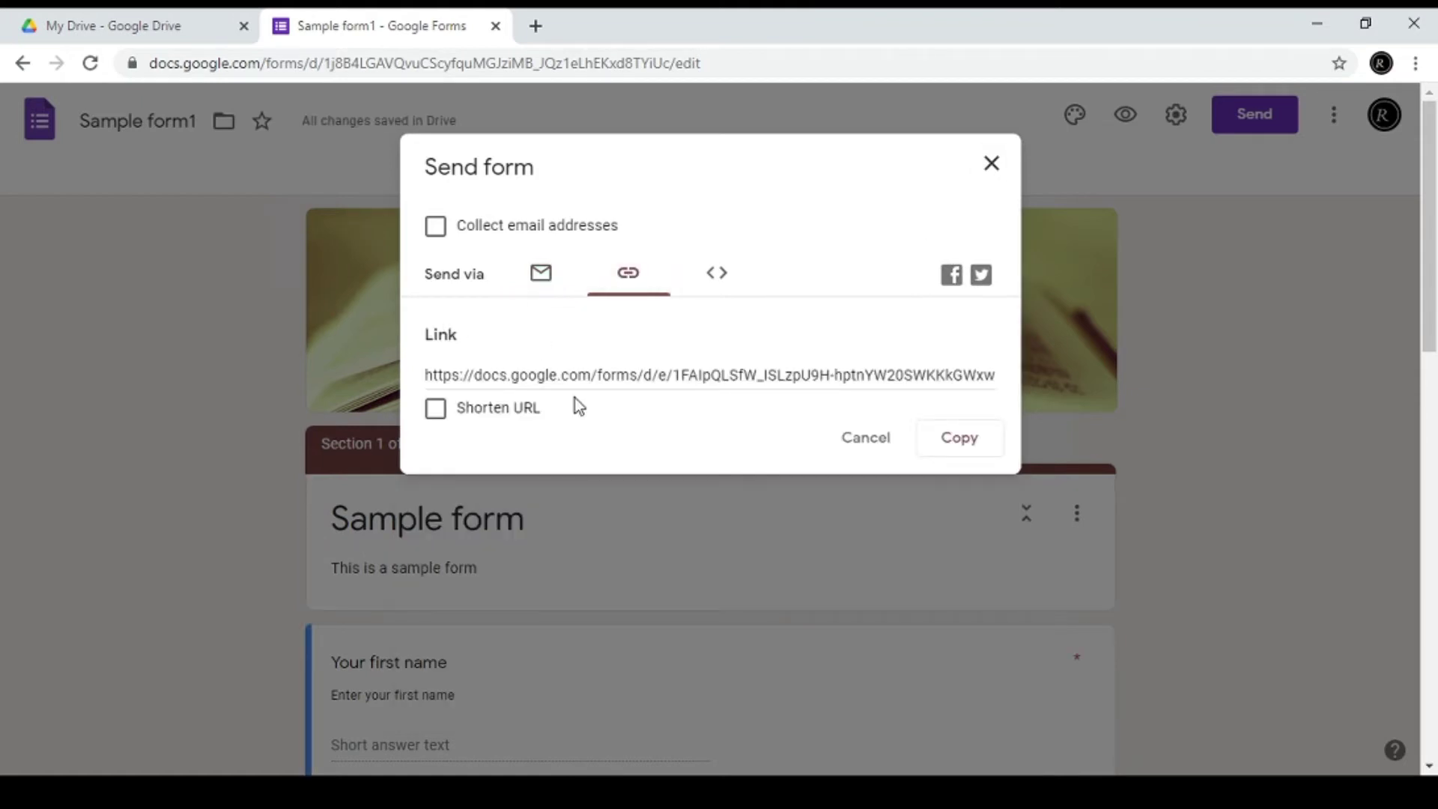
Shorten the form's shareable link and copy it to the clipboard
left_click(632, 279)
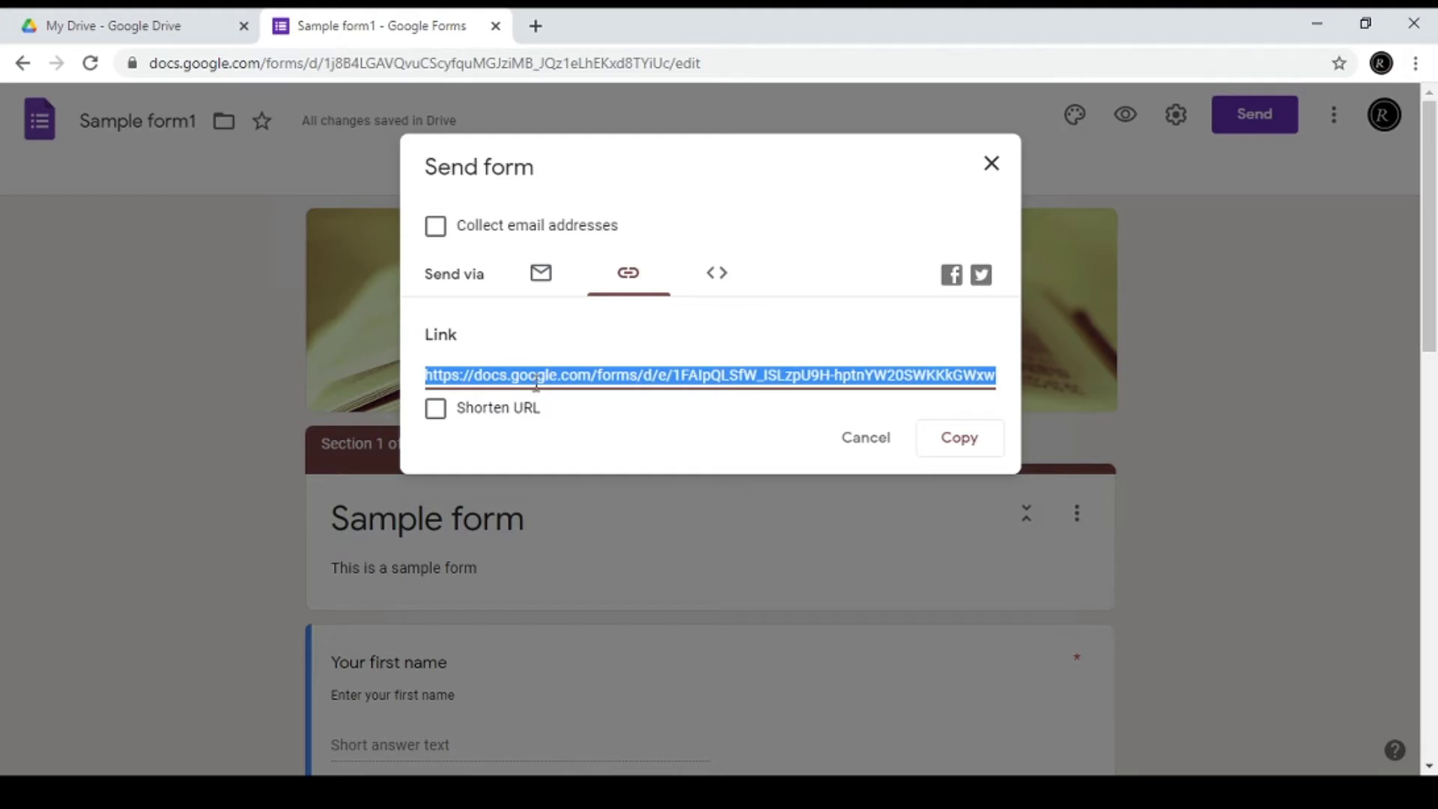
left_click(435, 410)
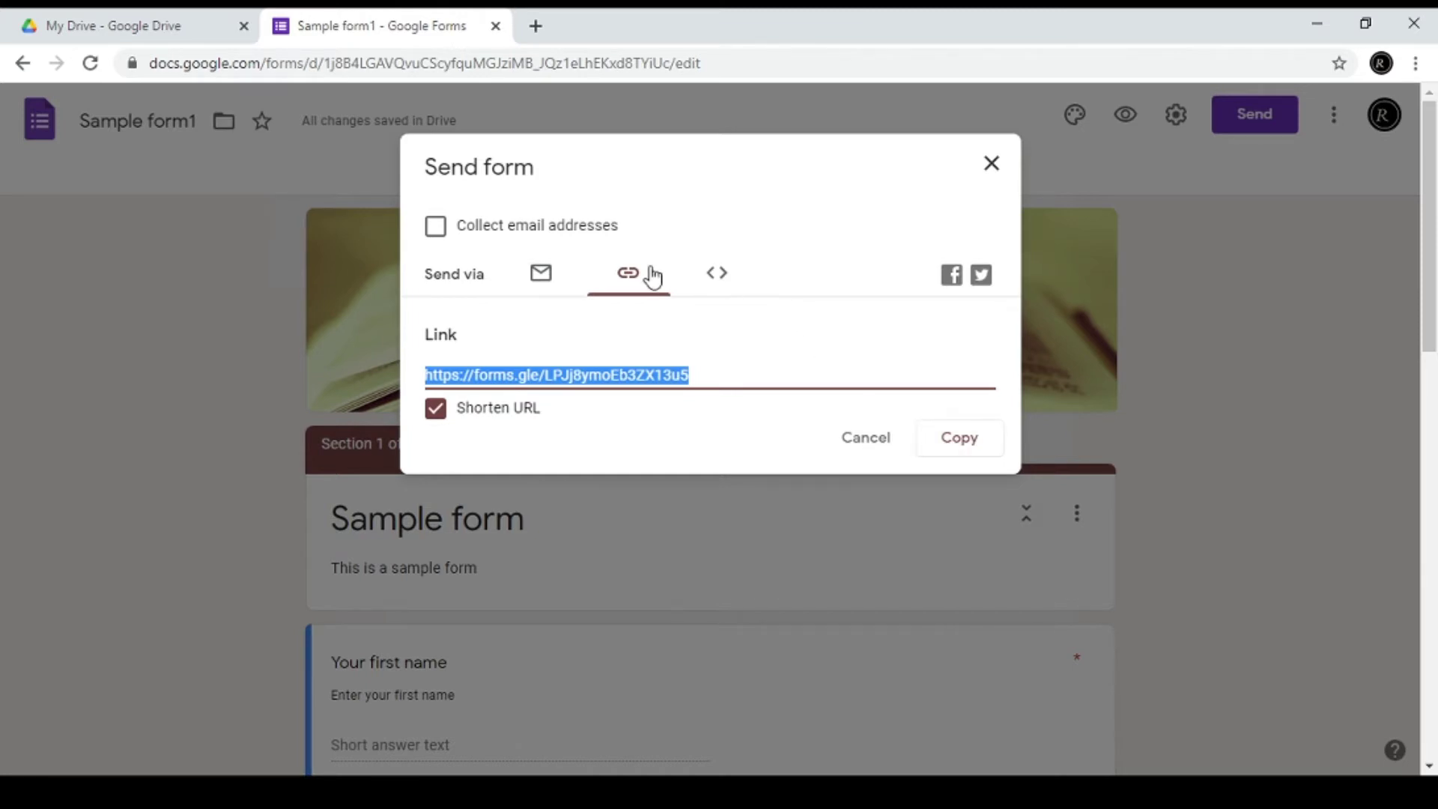
left_click(716, 283)
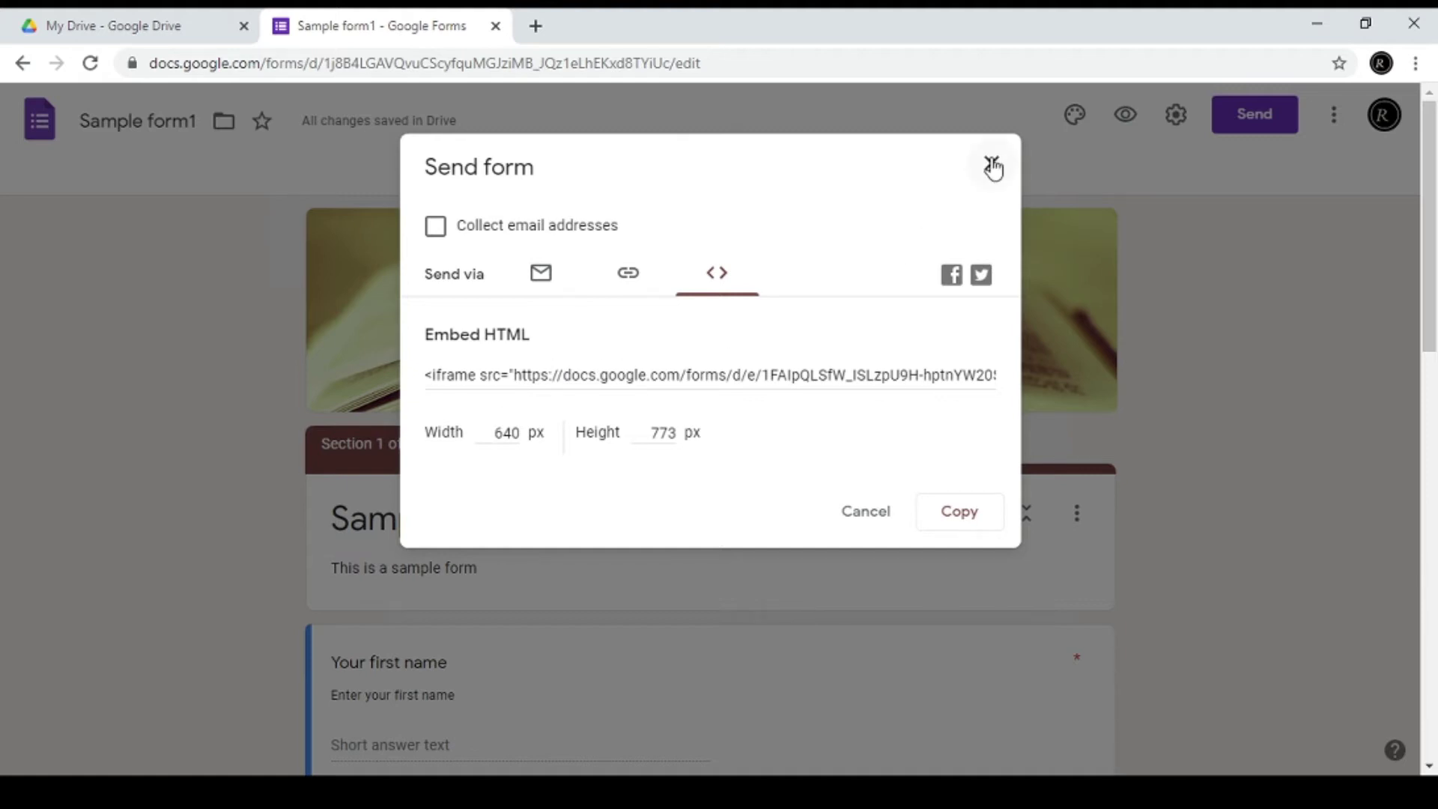
left_click(626, 287)
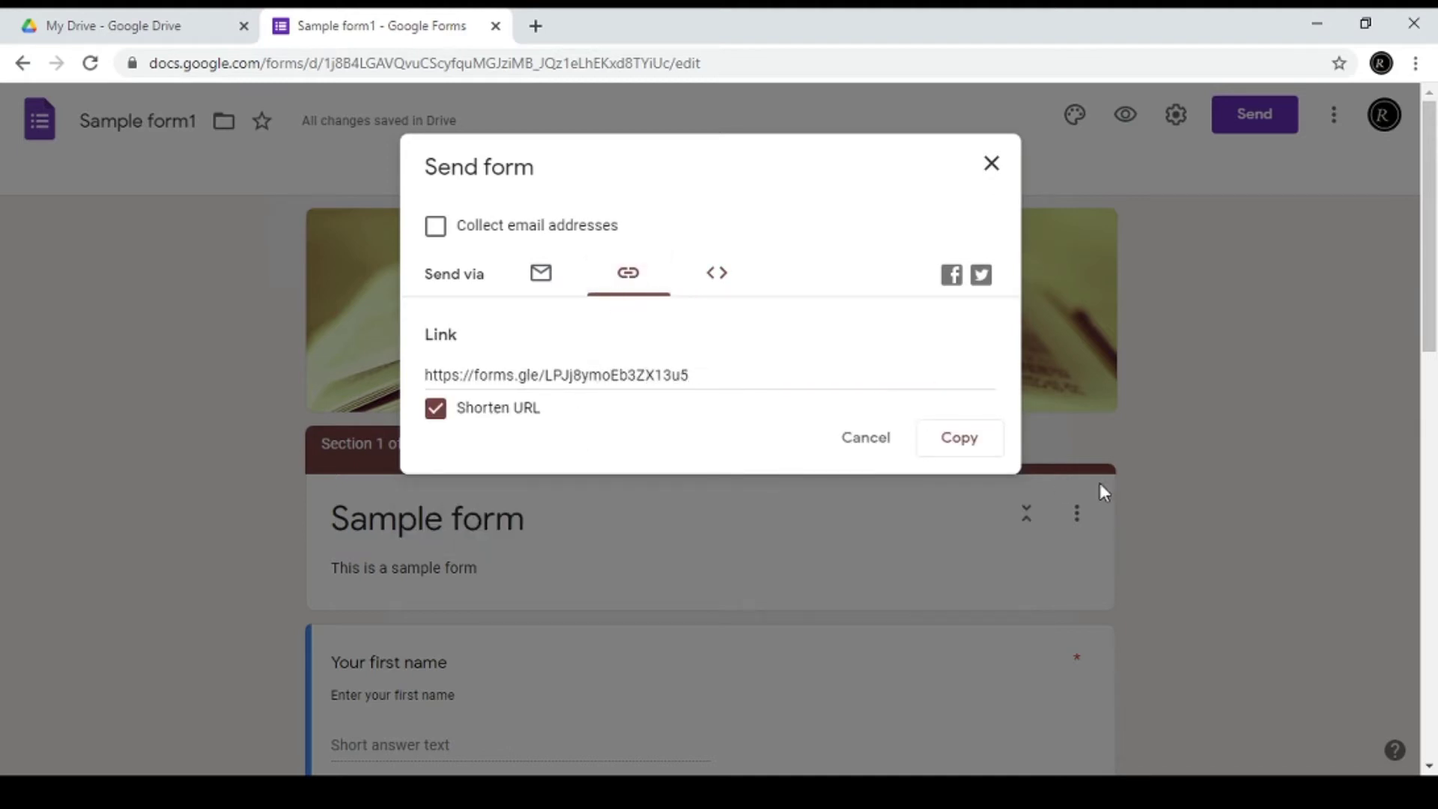
left_click(952, 448)
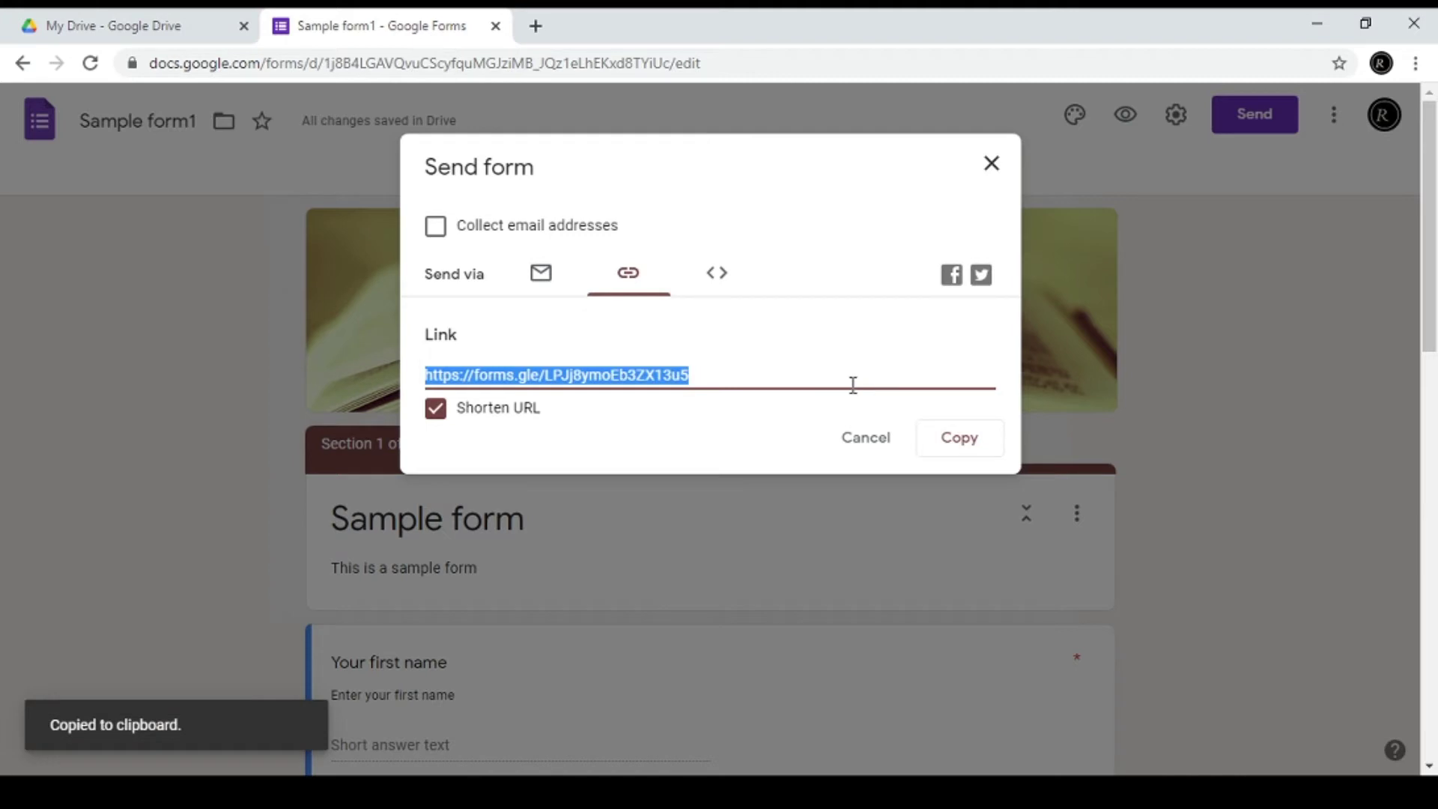
Close the Send form dialog and load the copied forms.gle link in a new browser tab
left_click(991, 164)
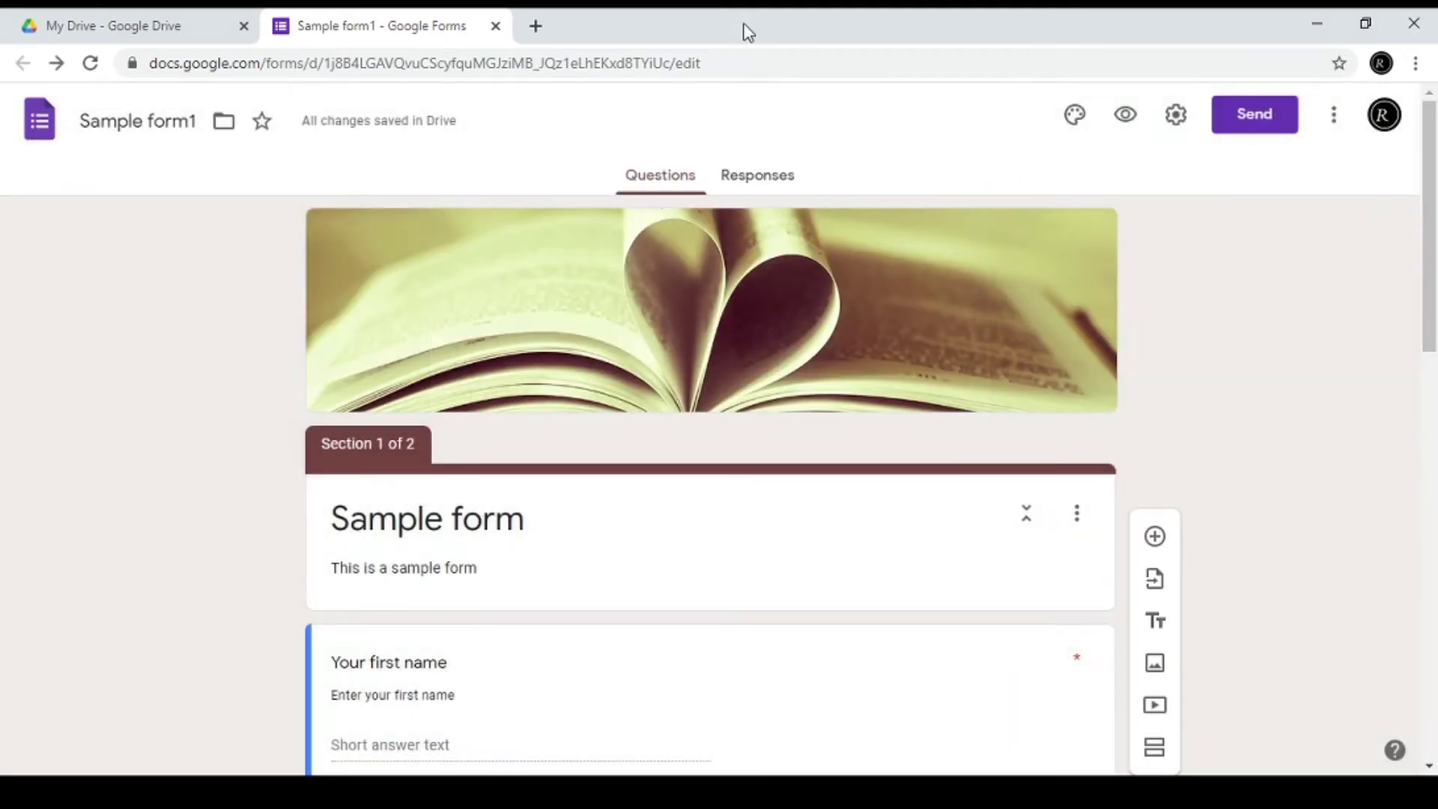
left_click(543, 34)
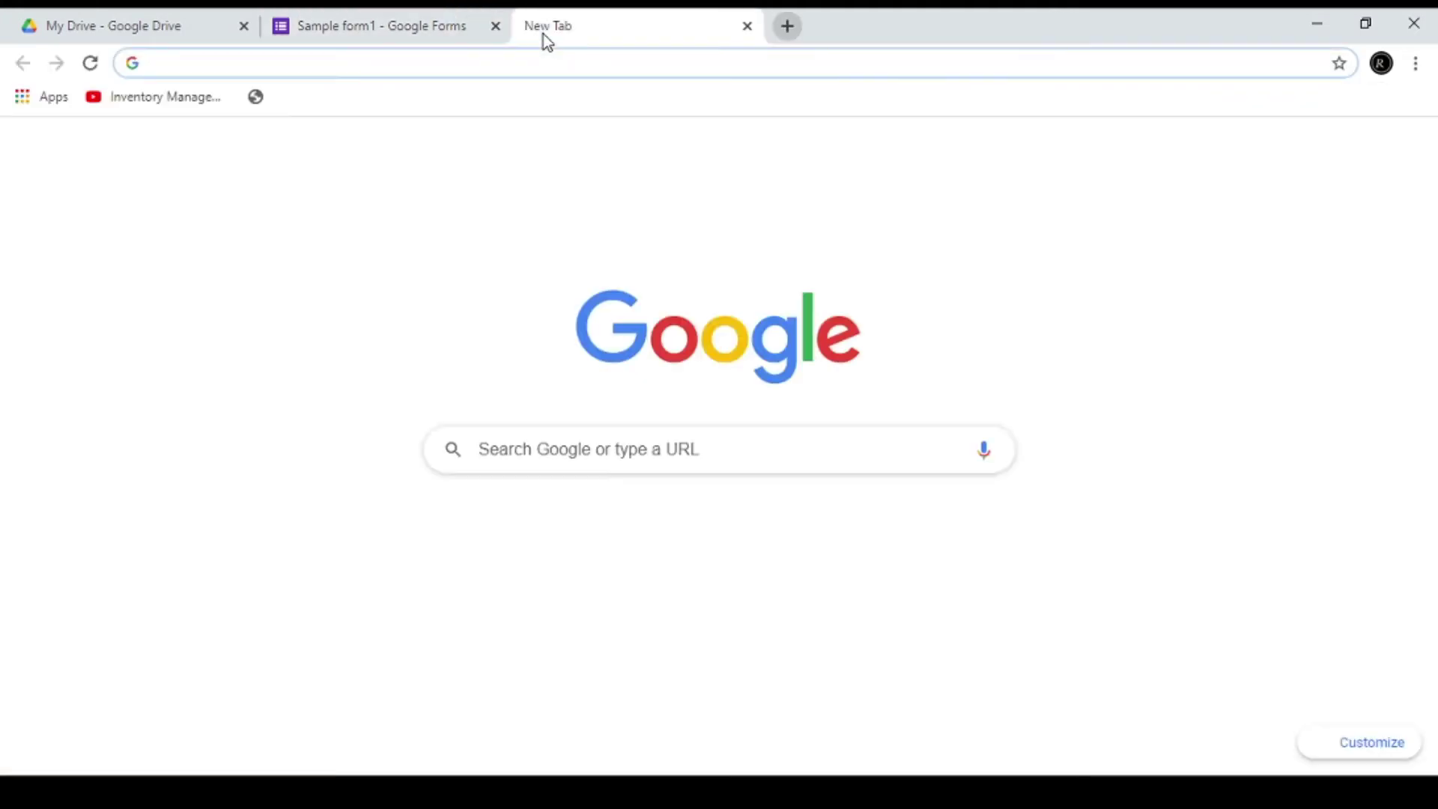
key("ctrl+v")
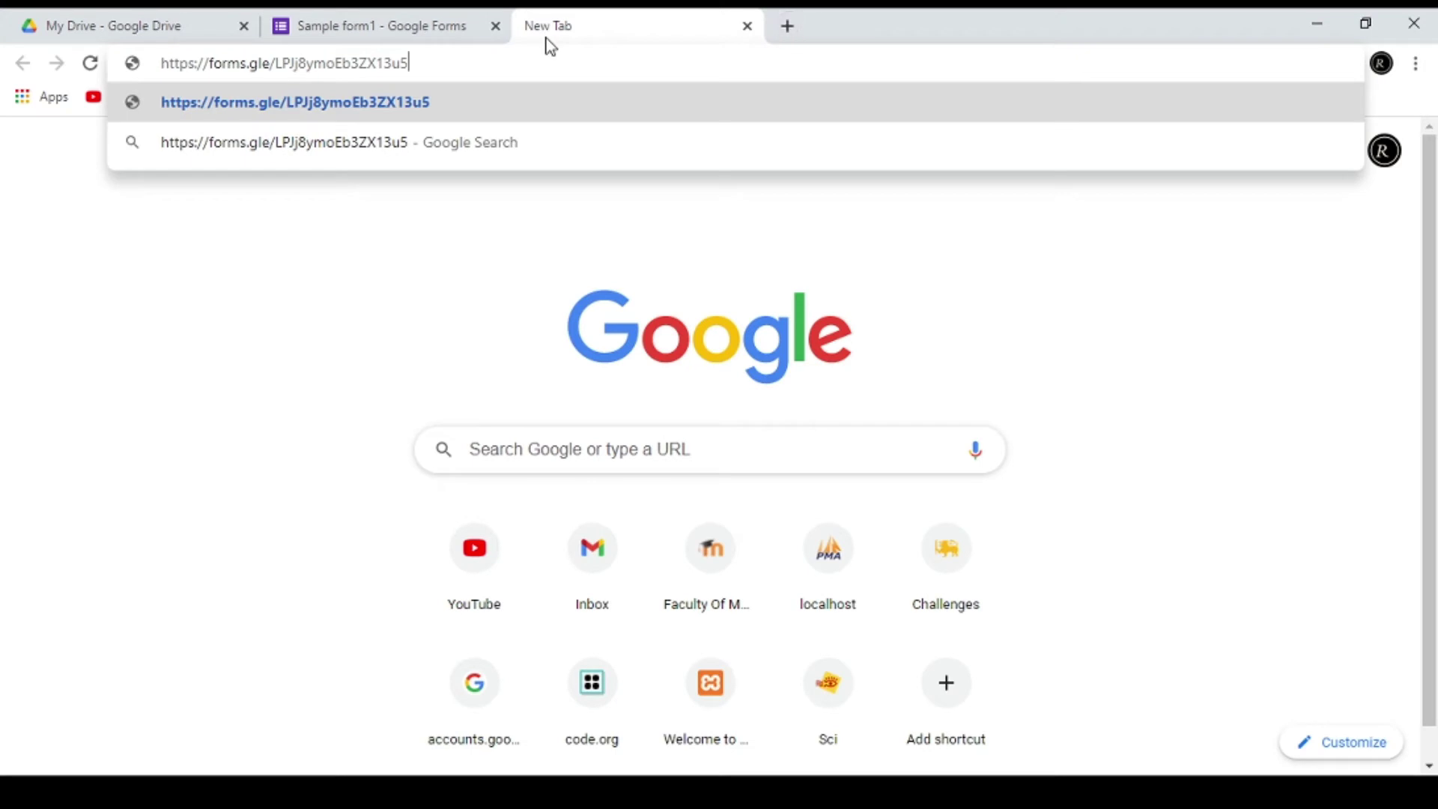
key("Return")
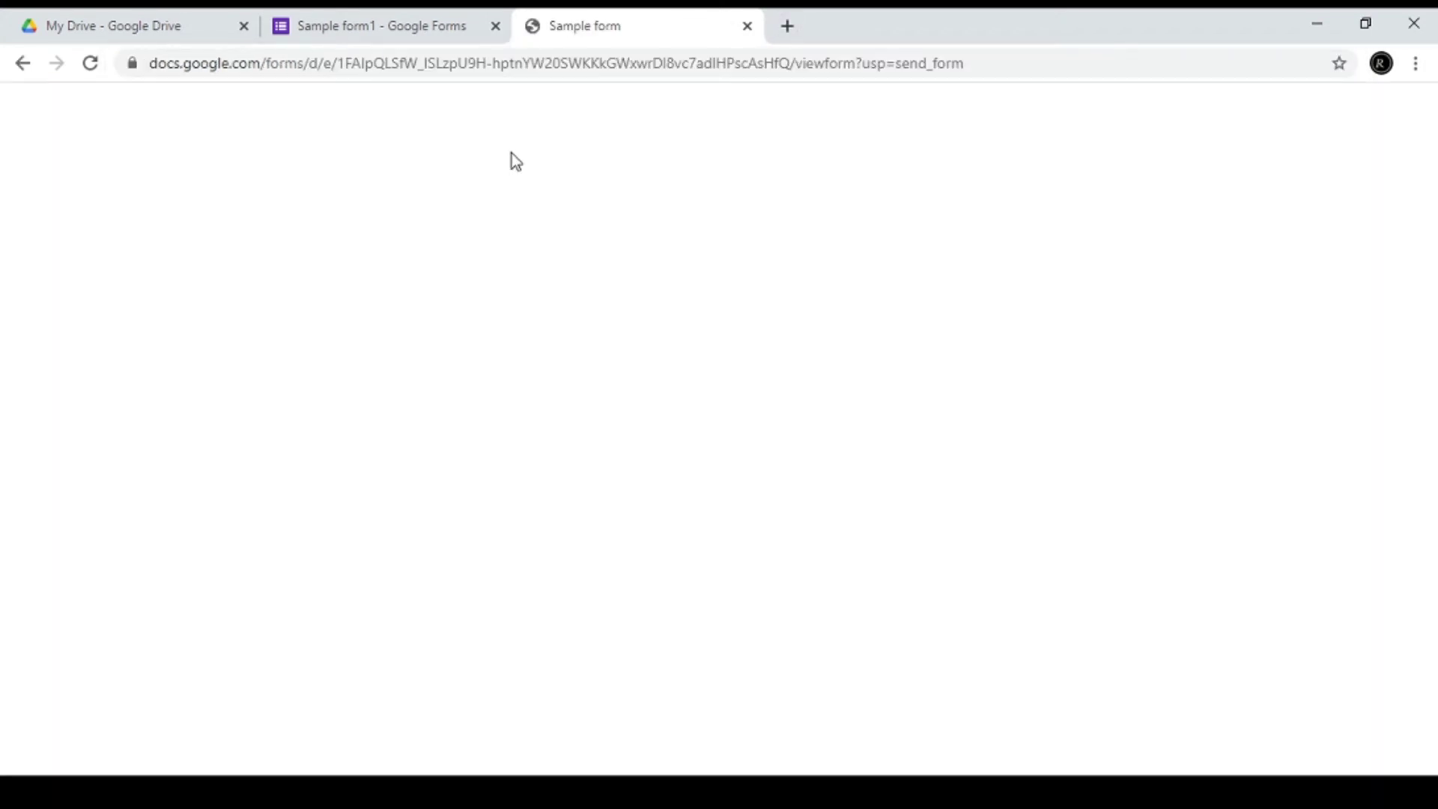
Fill in a first name, choose blue as the favourite colour, and continue to section two
scroll(555, 261, "down", 5)
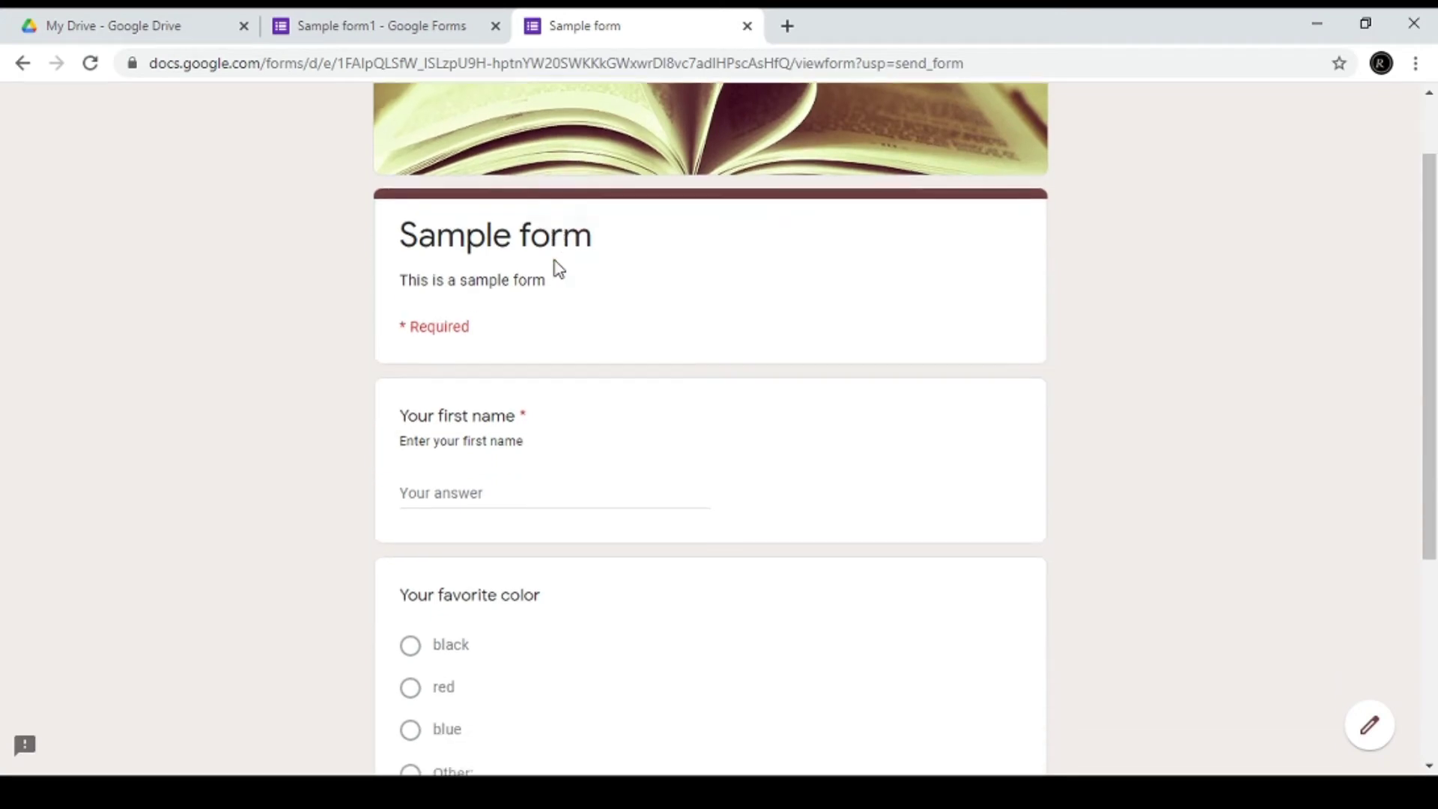
scroll(555, 260, "up", 5)
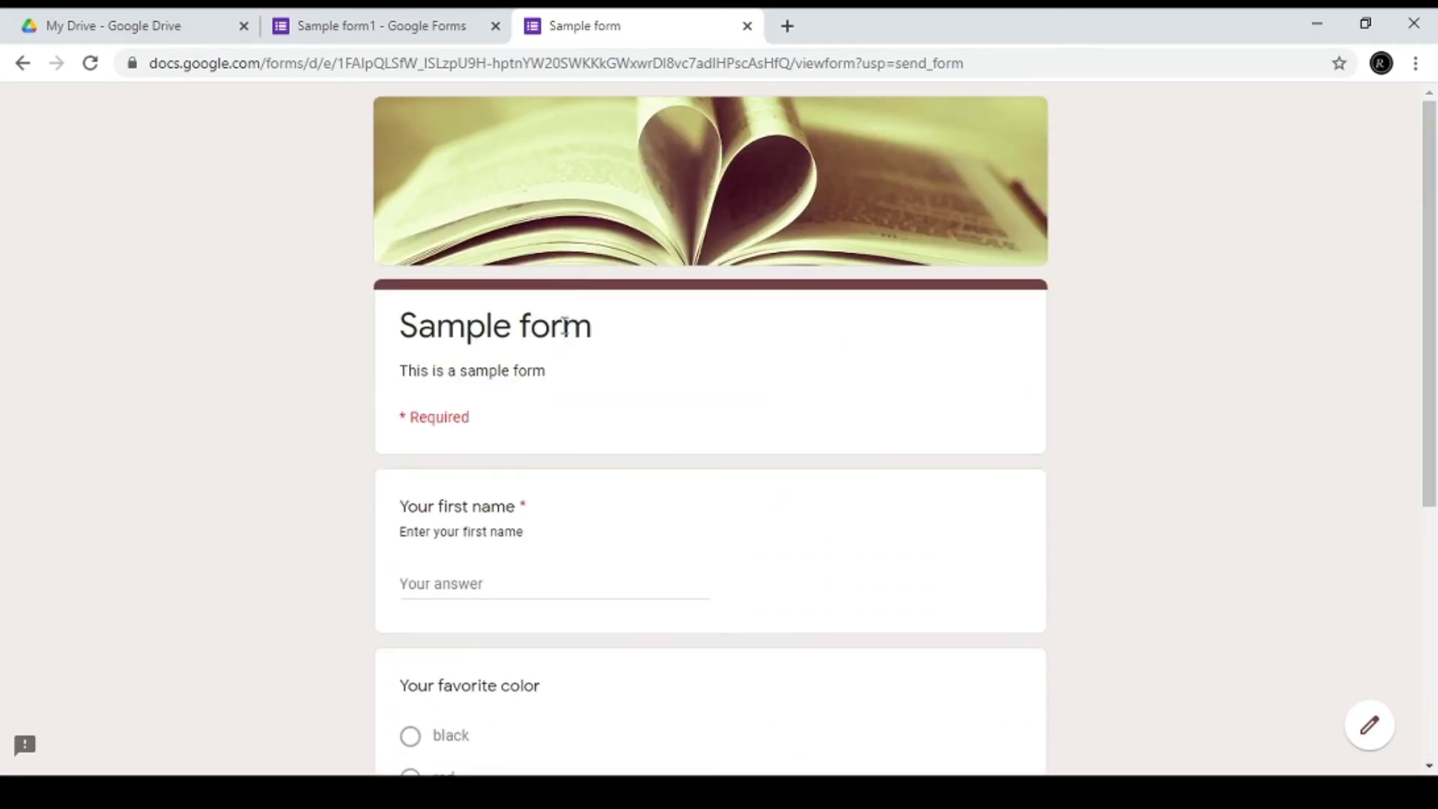
scroll(514, 438, "down", 2)
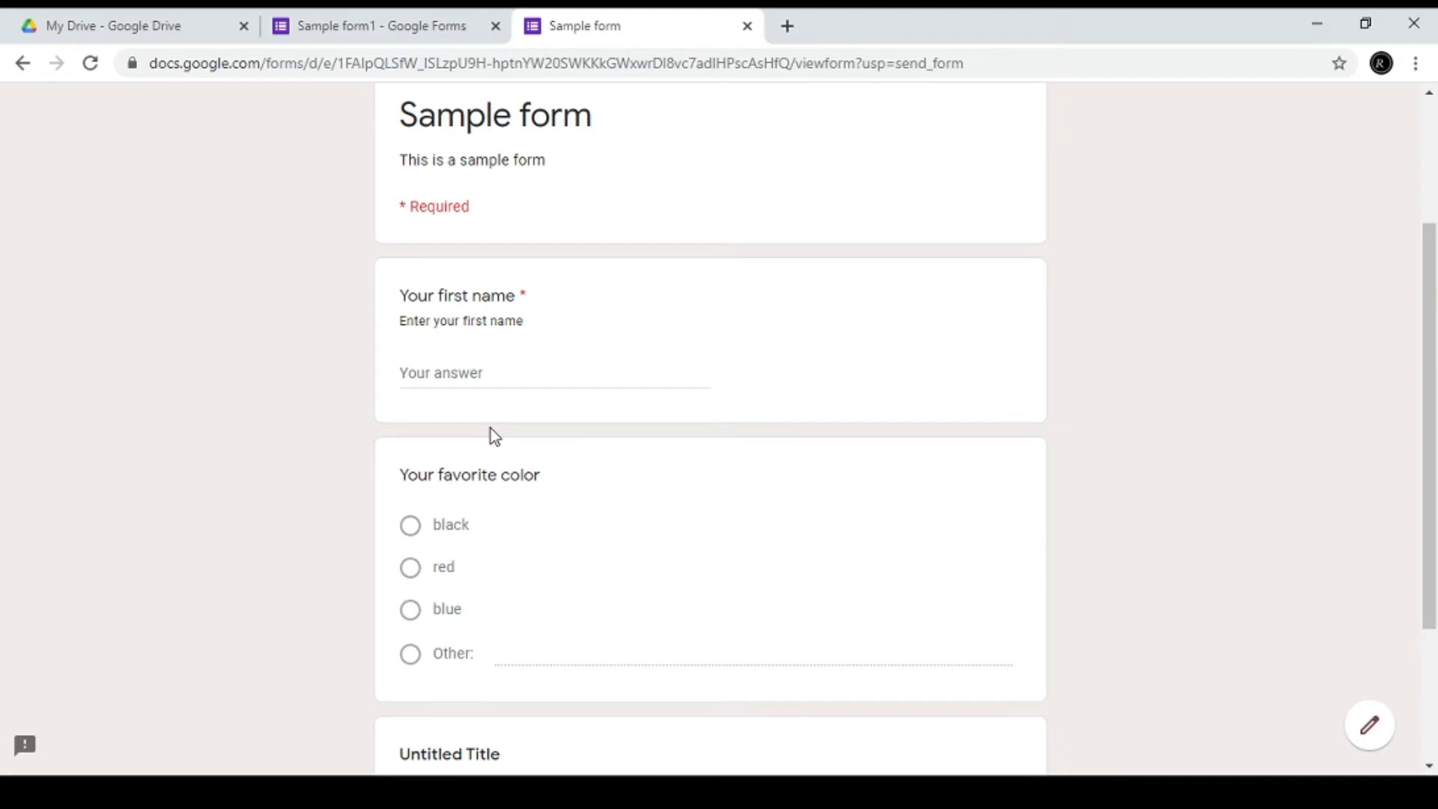
scroll(491, 428, "down", 3)
scroll(491, 431, "up", 4)
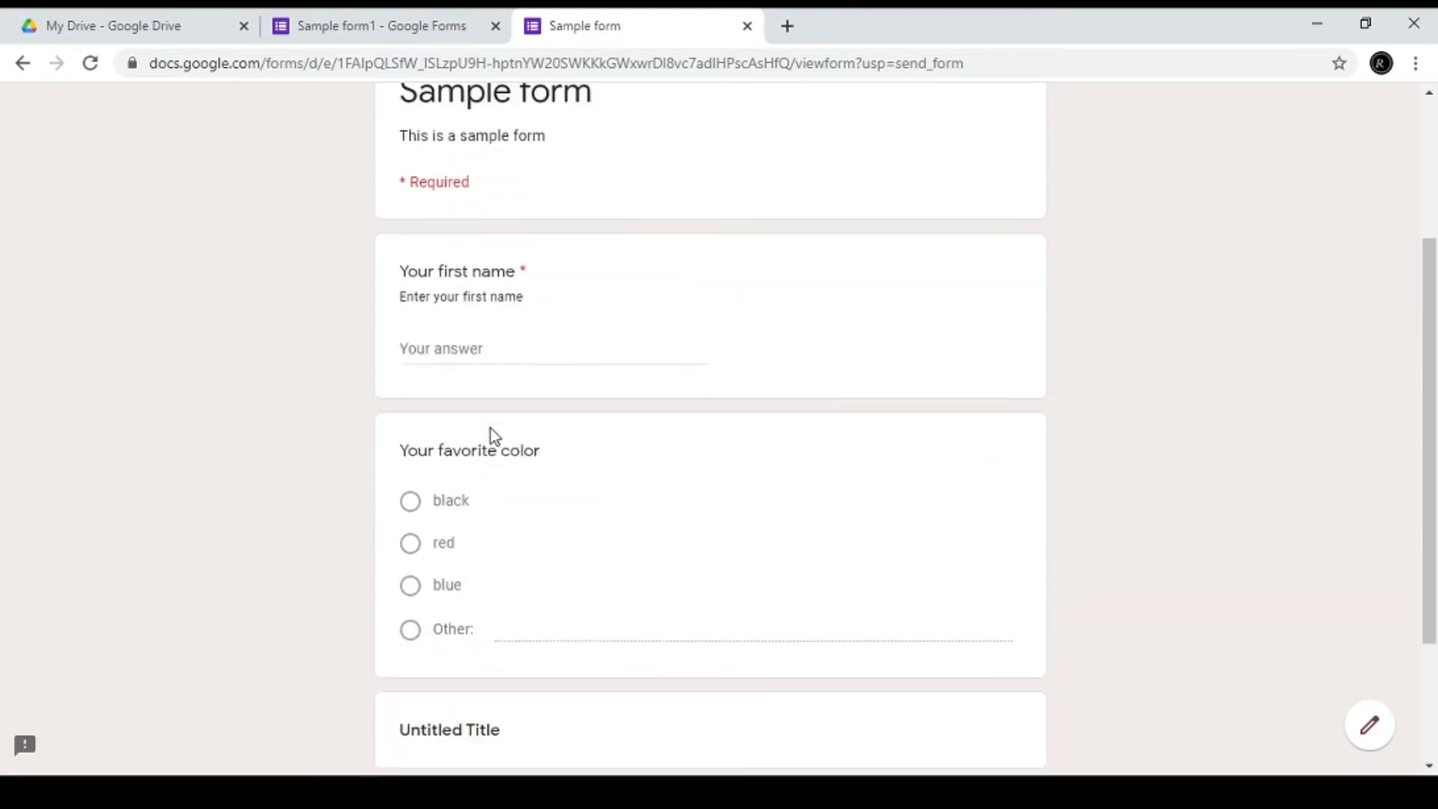
left_click(480, 473)
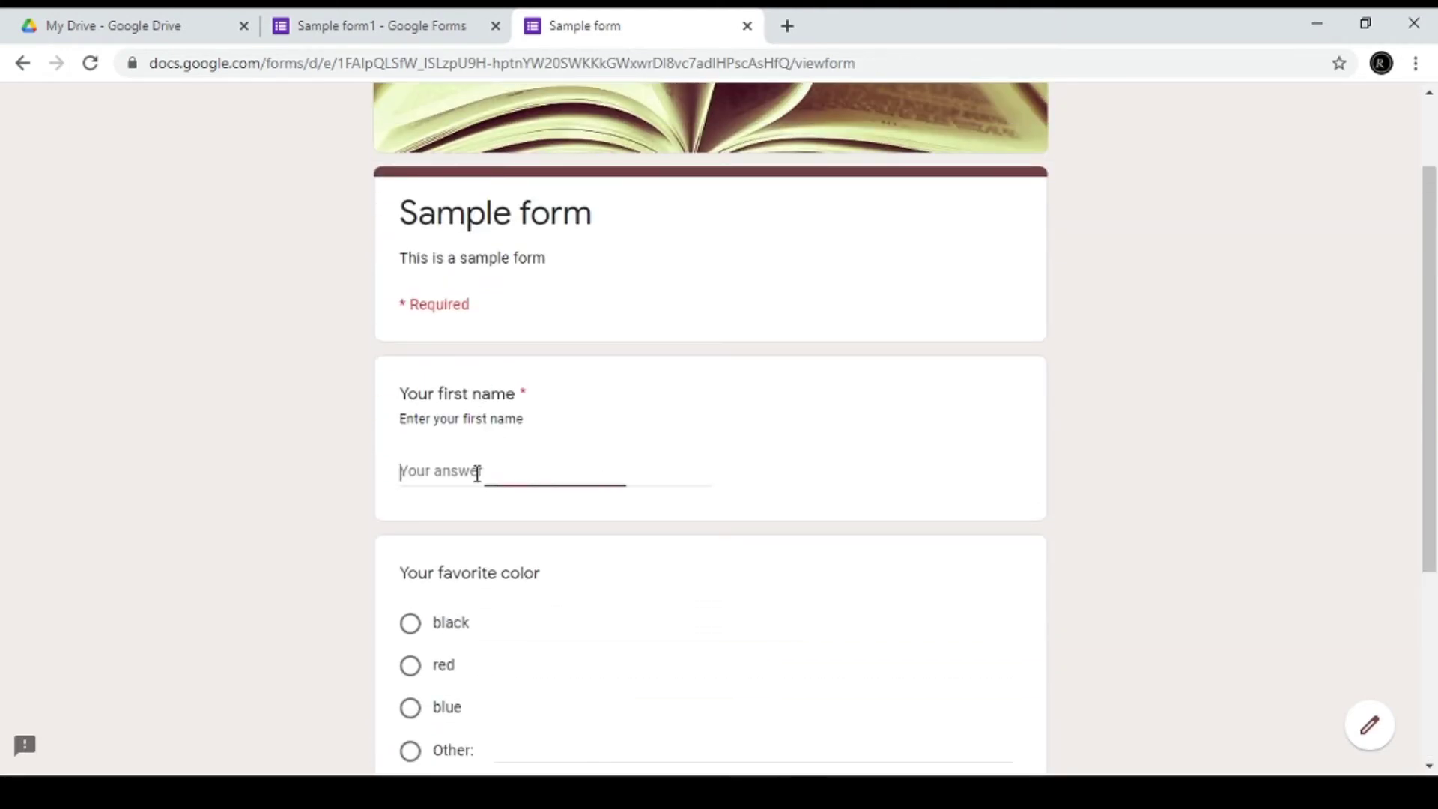
type("Ru")
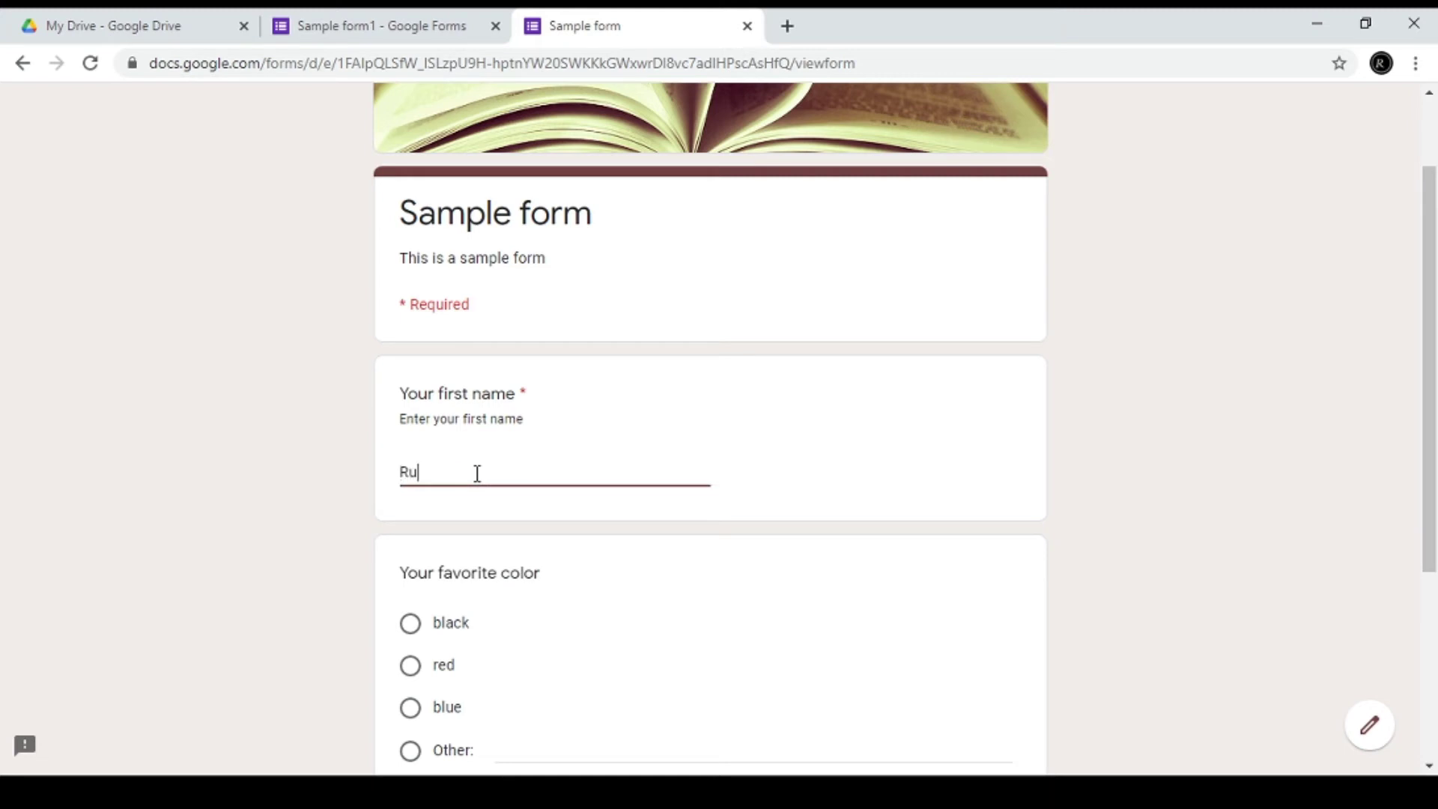
type("wani")
scroll(529, 552, "down", 4)
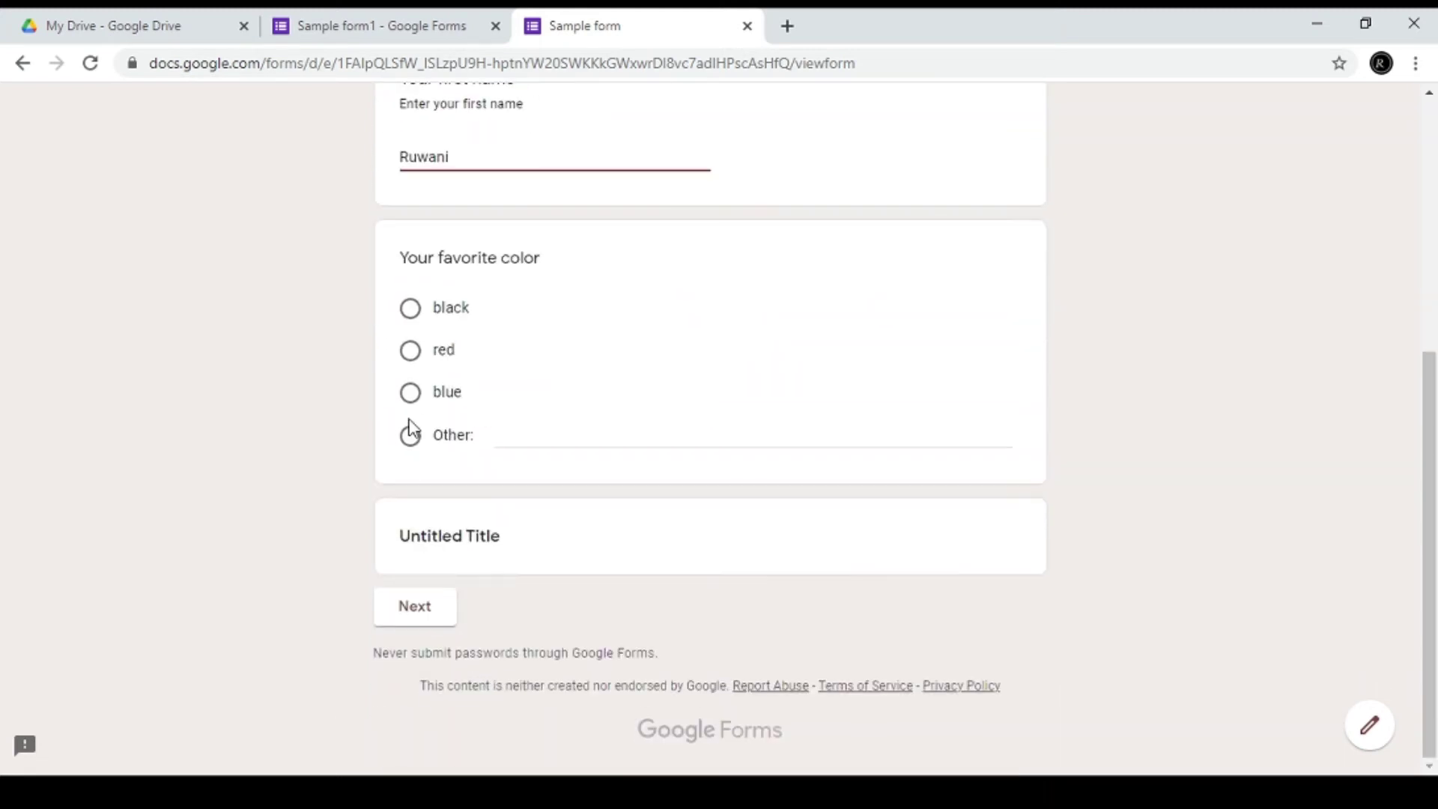
left_click(409, 392)
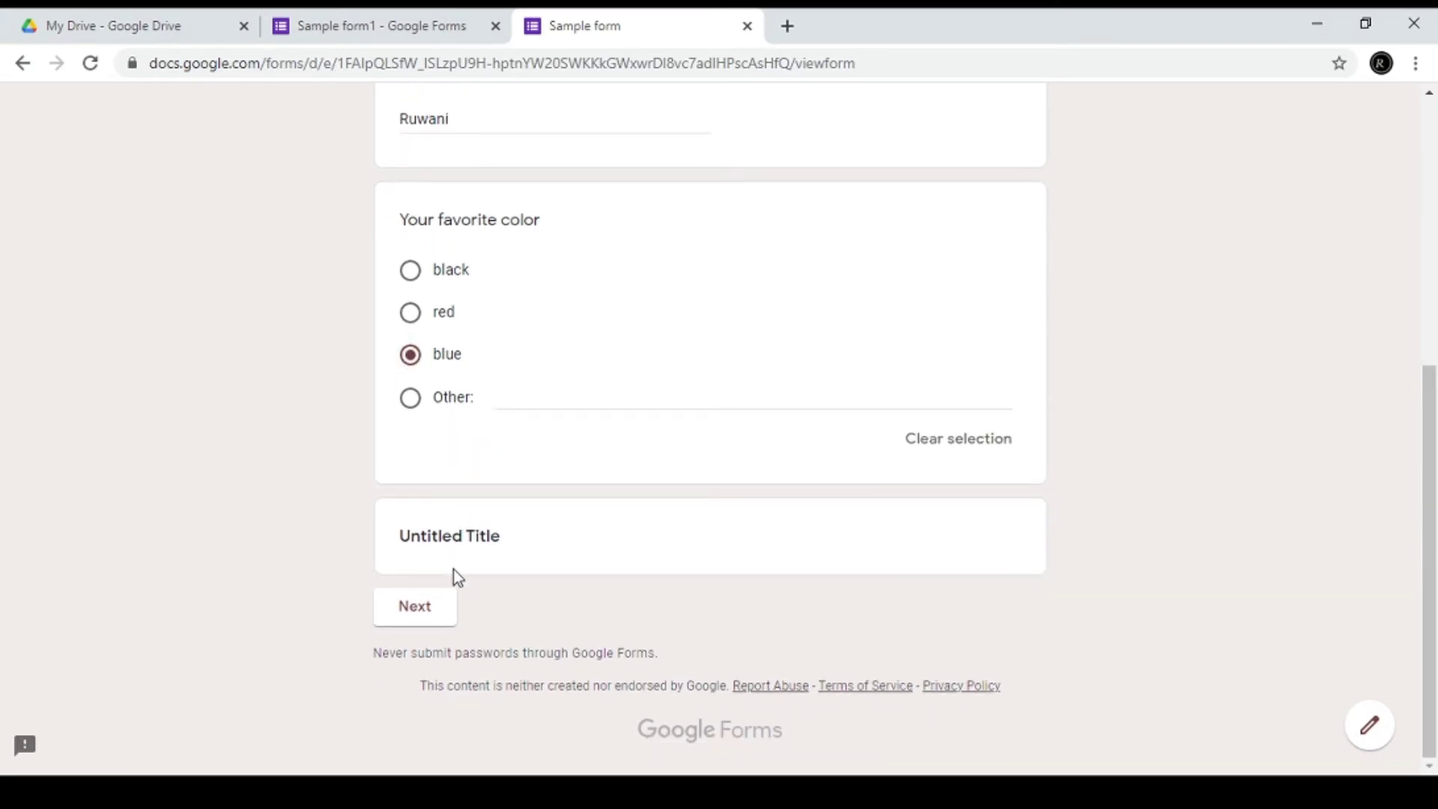
left_click(417, 609)
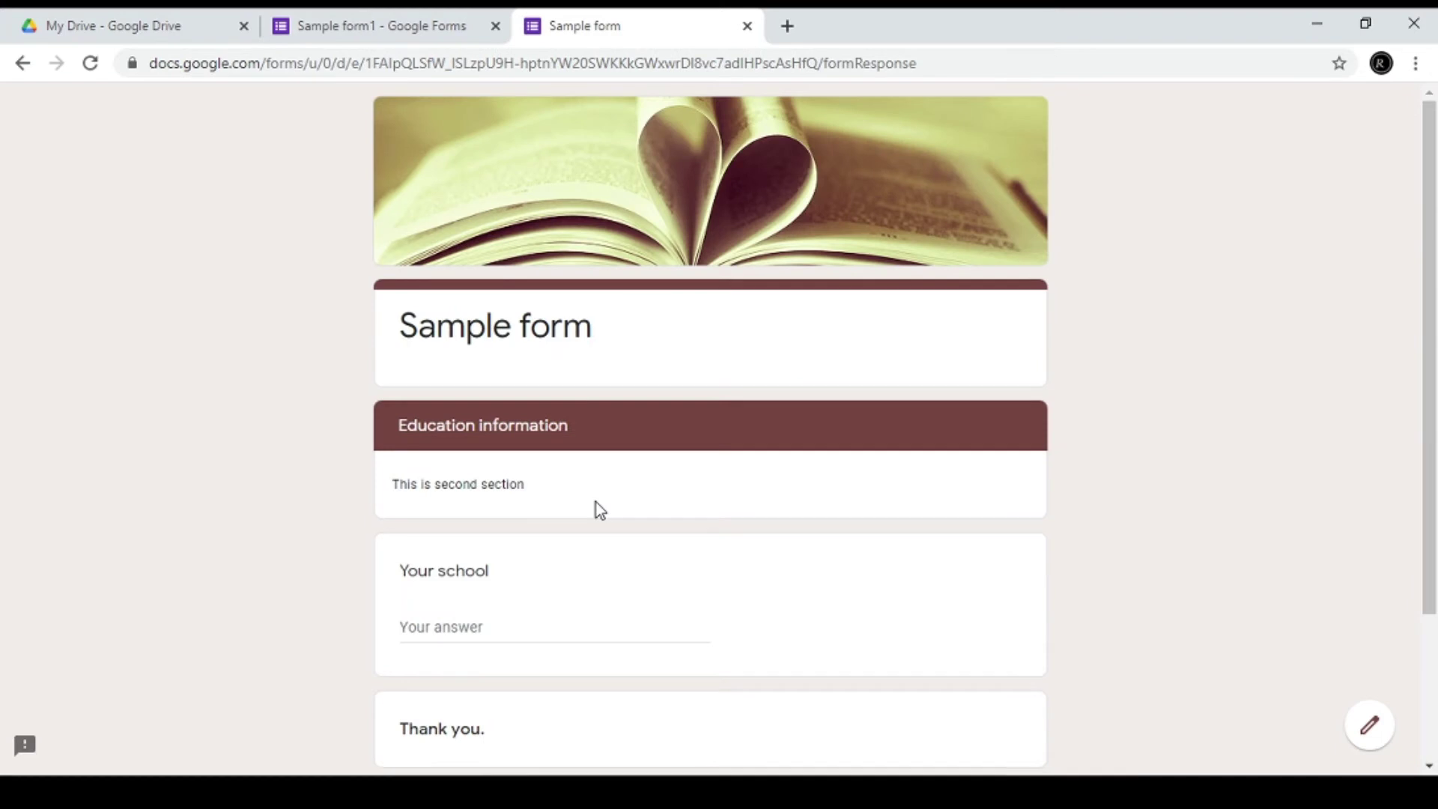
Enter 'Kandy' as the school and submit the response
scroll(527, 517, "down", 3)
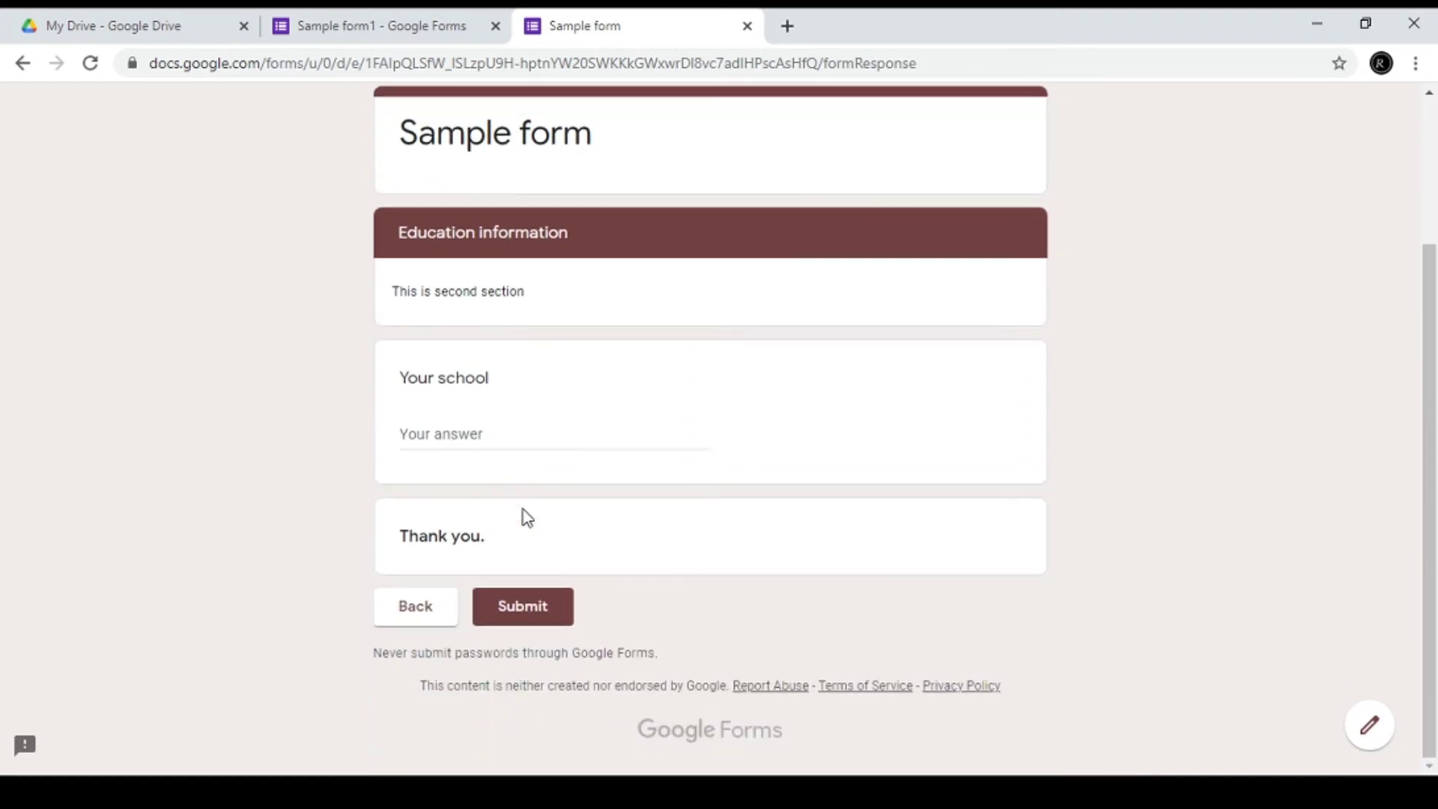
left_click(471, 442)
type("AB")
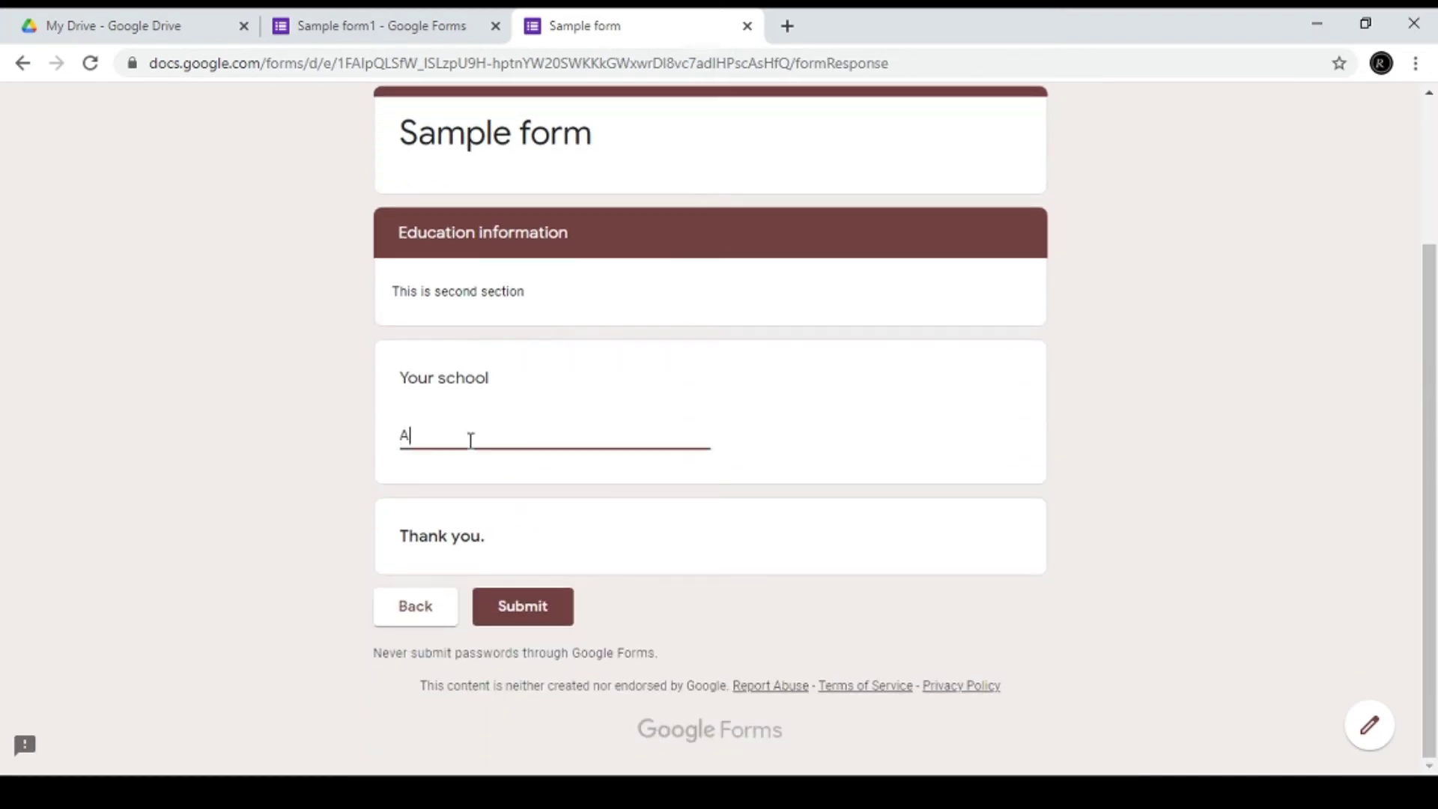
key("BackSpace")
key("BackSpace")
type("Kandy")
left_click(520, 625)
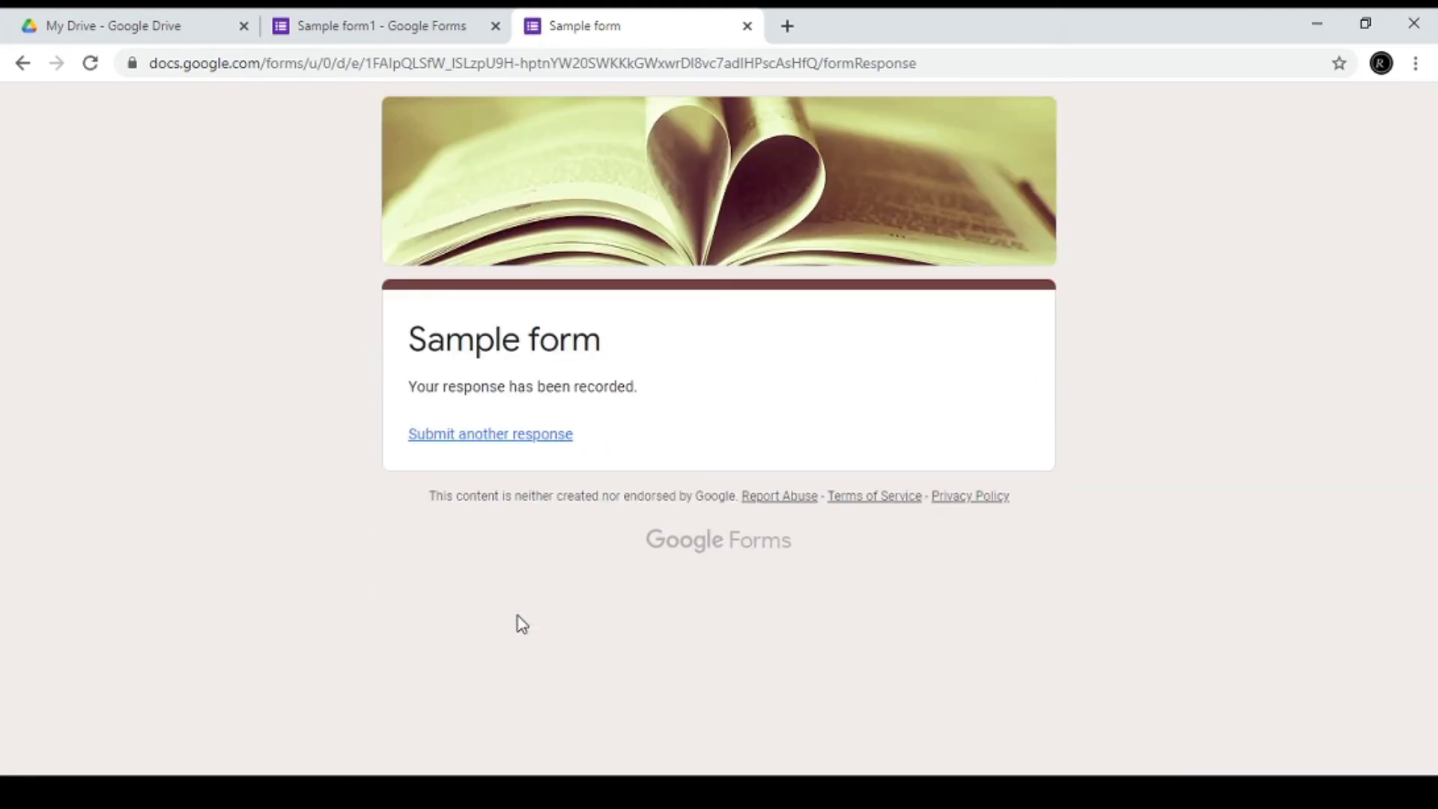
Return to the Sample form1 editor and review the Responses summary showing 1 response
left_click(383, 21)
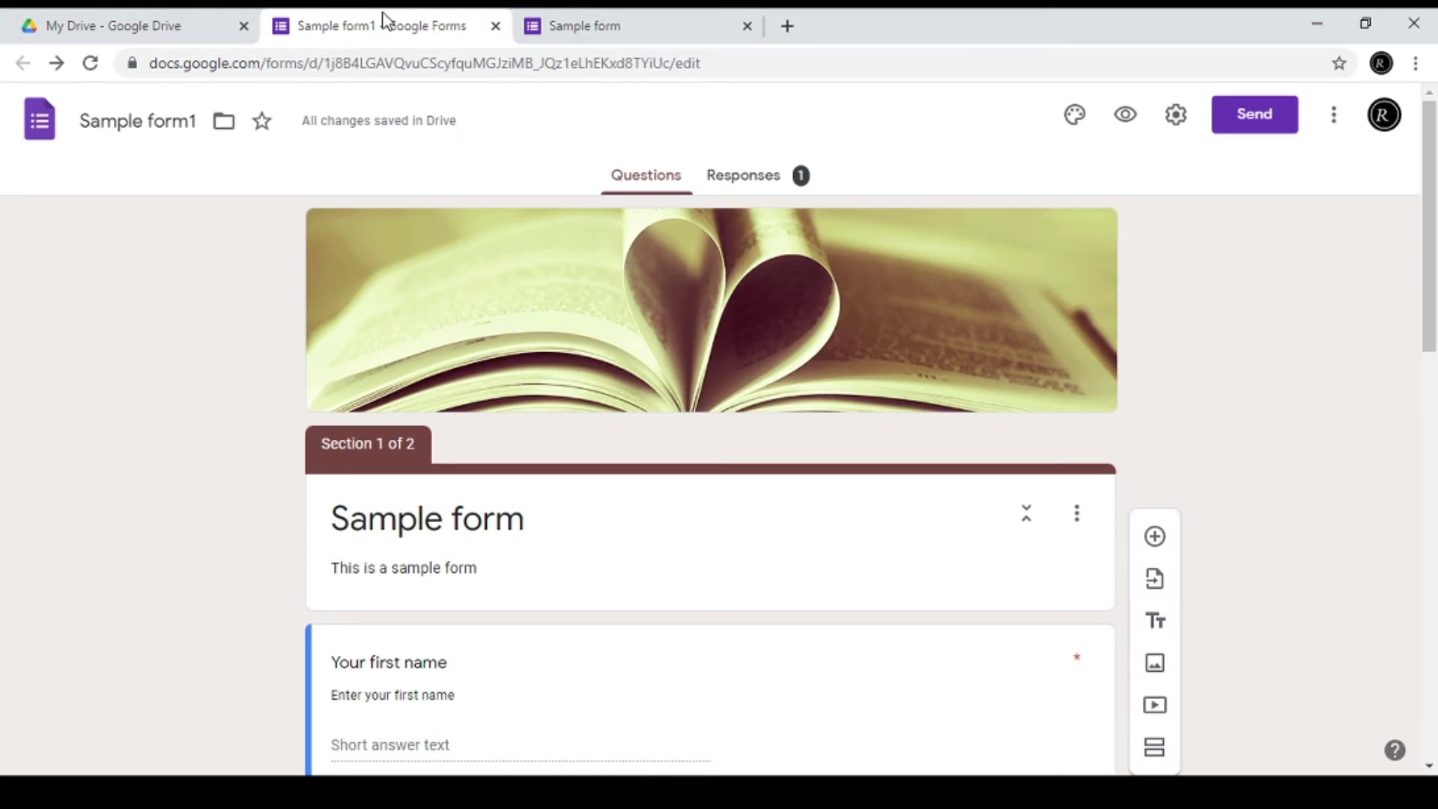
scroll(609, 539, "down", 1)
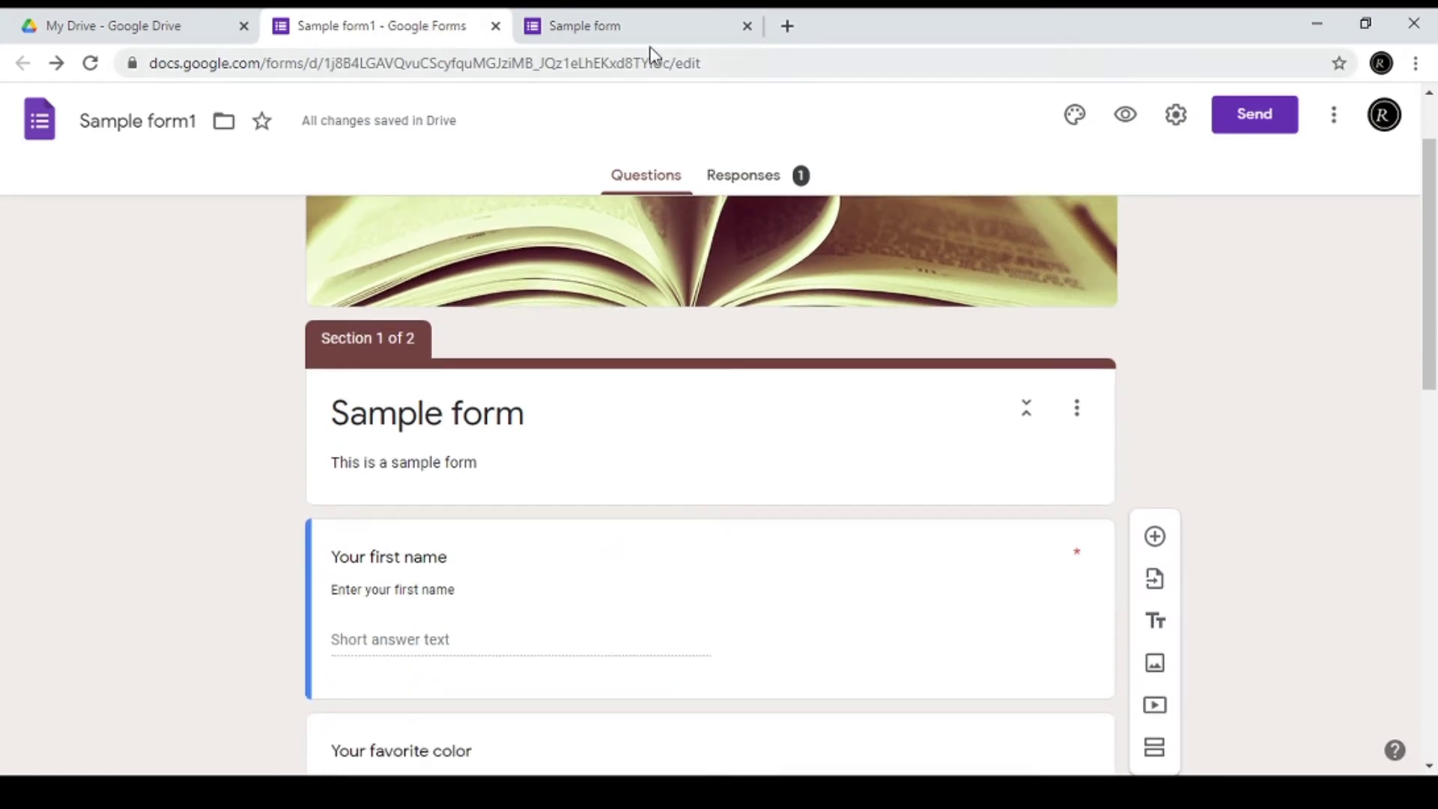
left_click(743, 177)
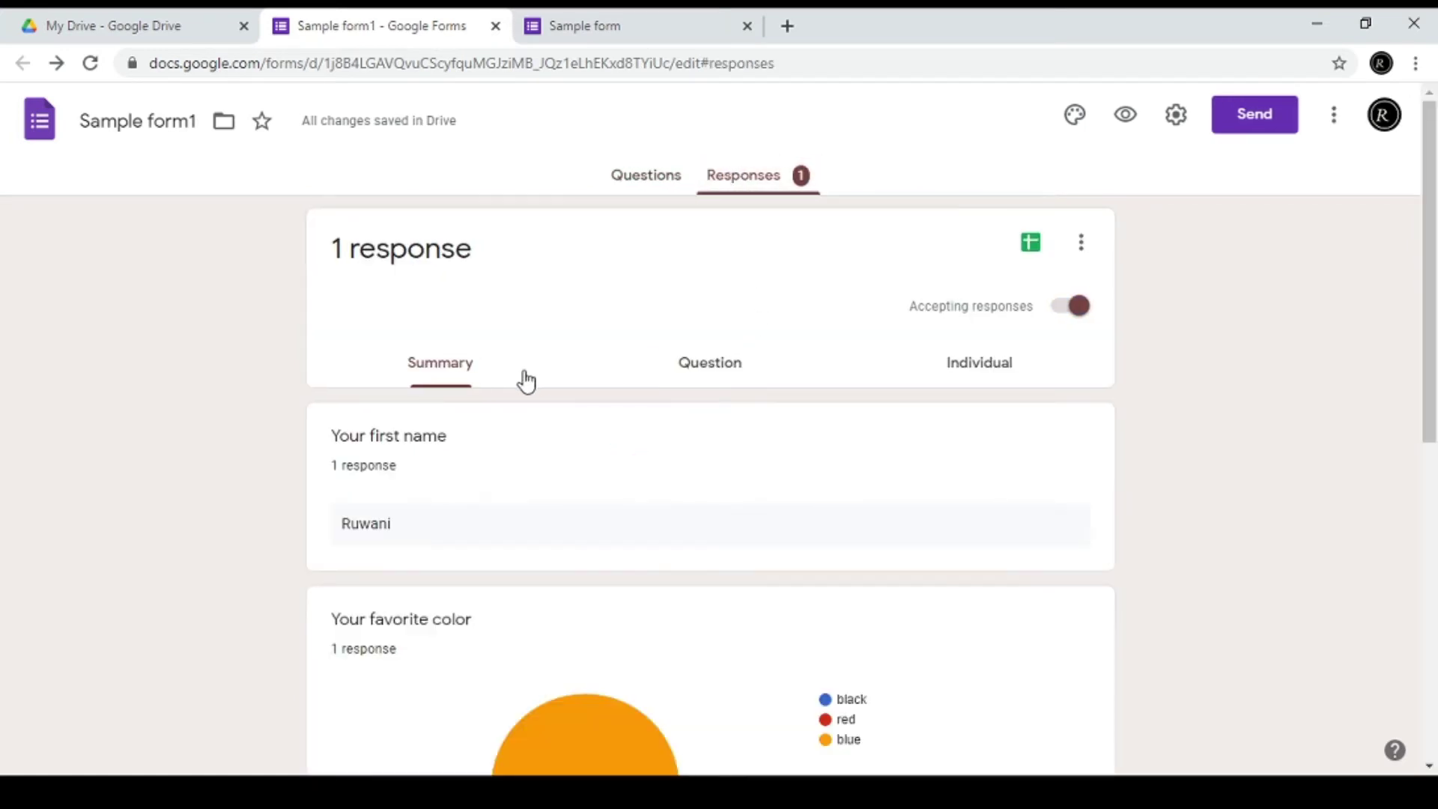
scroll(567, 455, "down", 5)
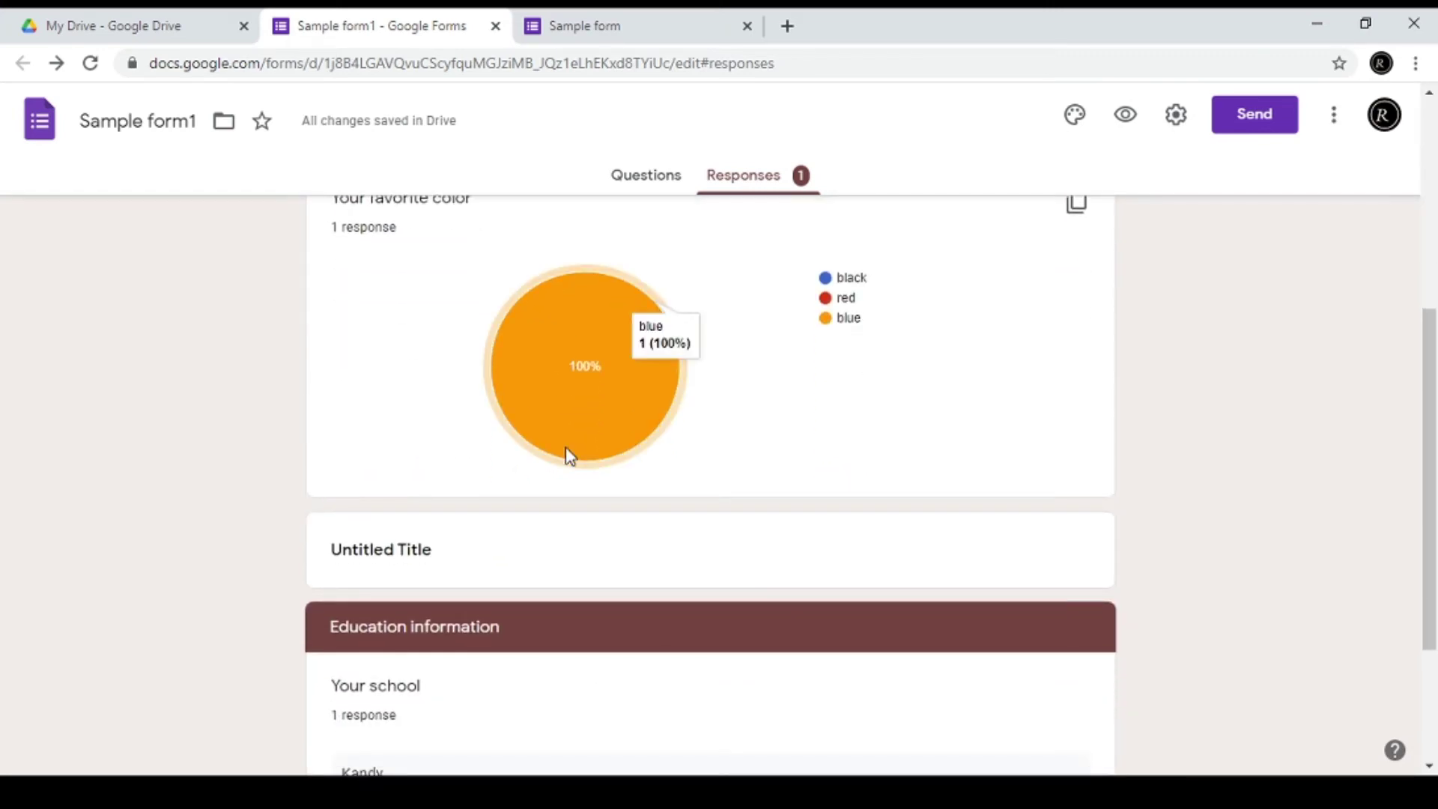
scroll(570, 455, "up", 5)
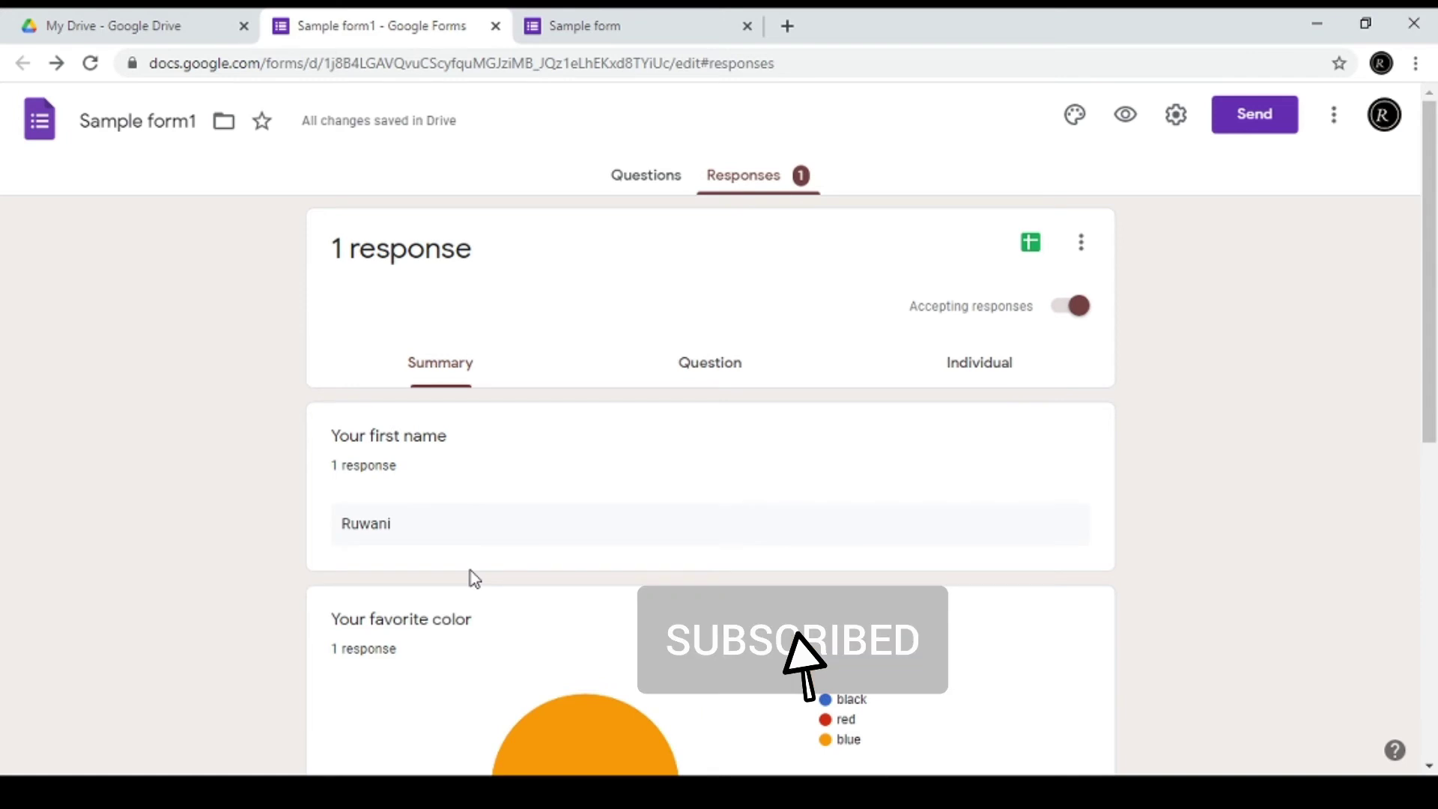
scroll(471, 577, "down", 3)
mouse_move(587, 569)
scroll(590, 573, "down", 6)
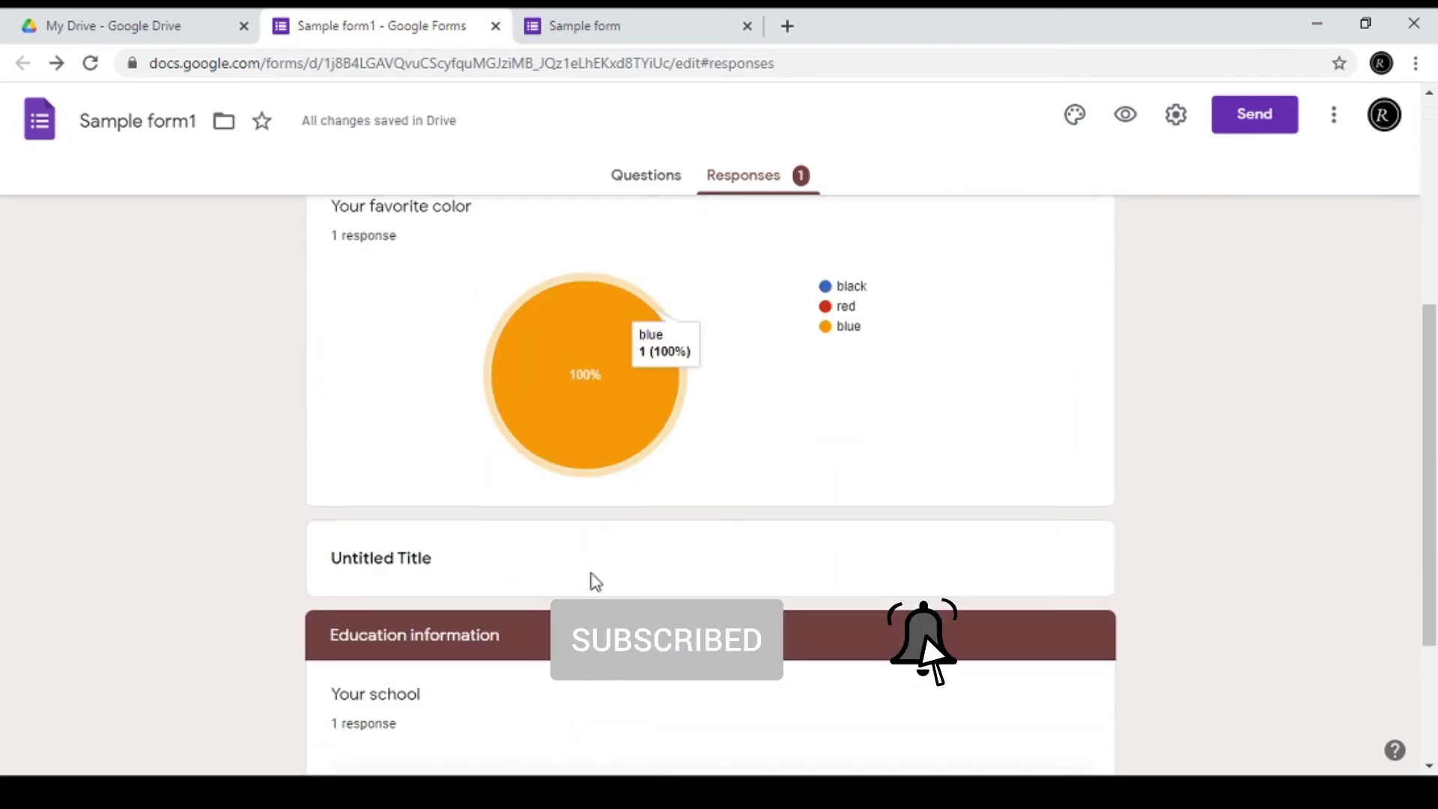
scroll(535, 579, "up", 10)
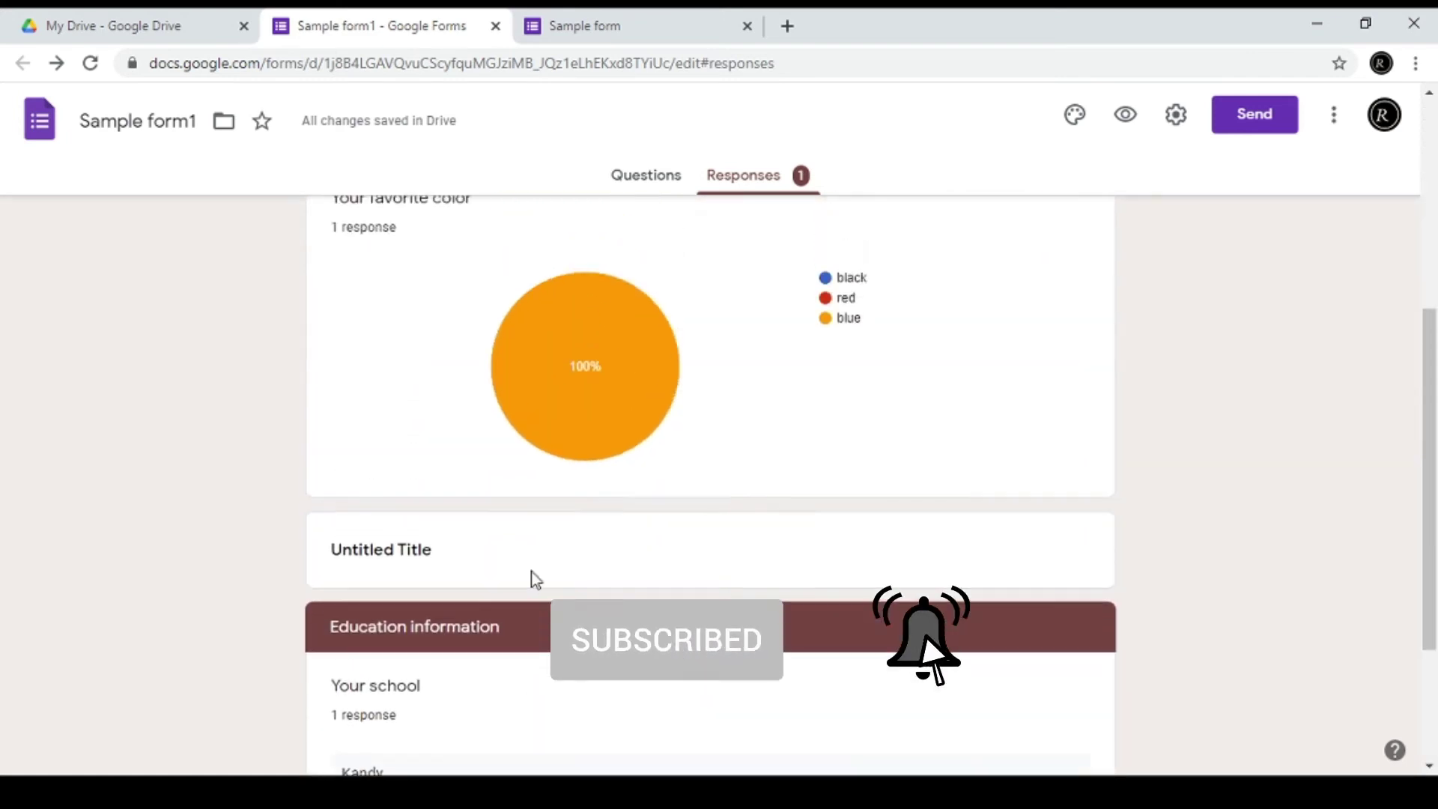
scroll(534, 577, "down", 9)
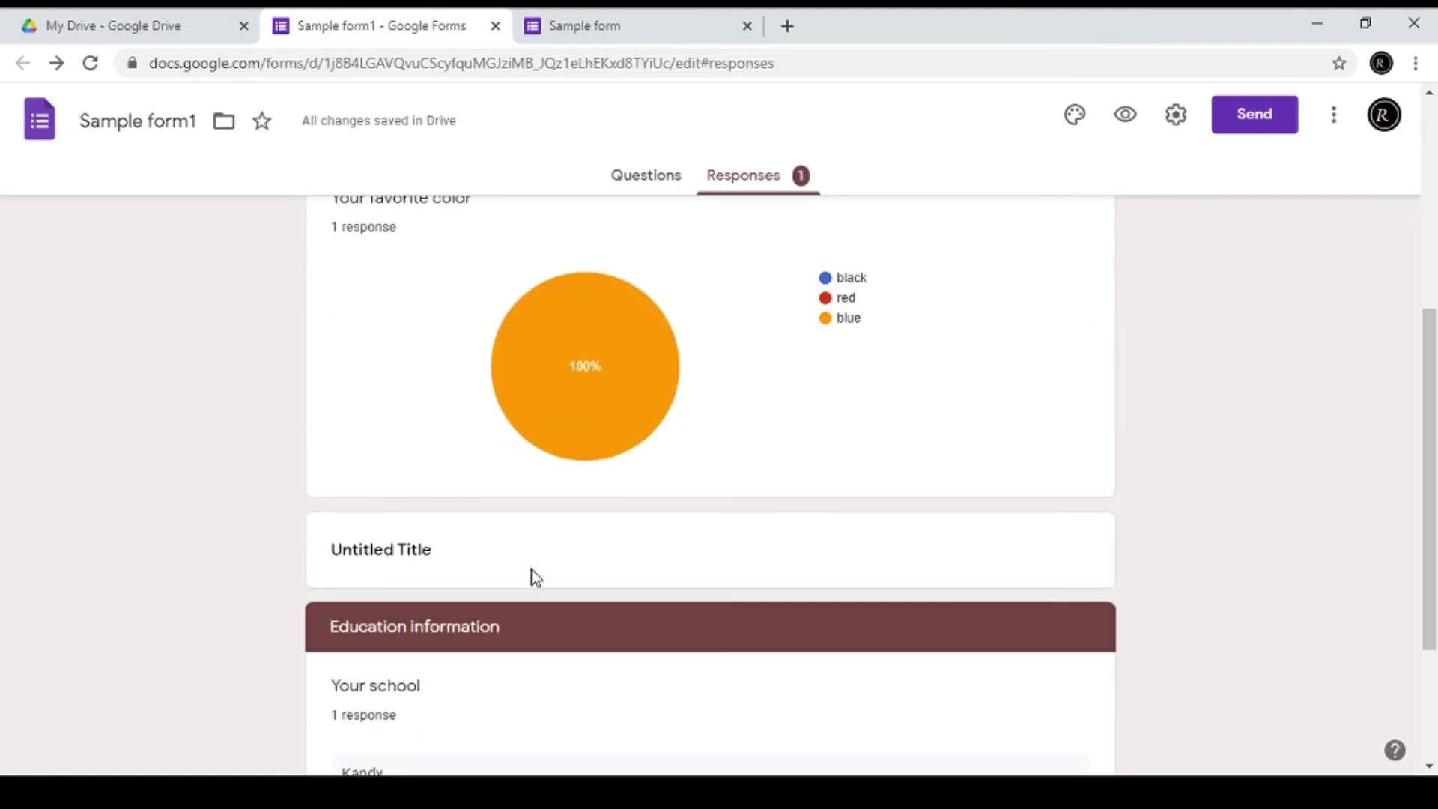
scroll(532, 573, "up", 9)
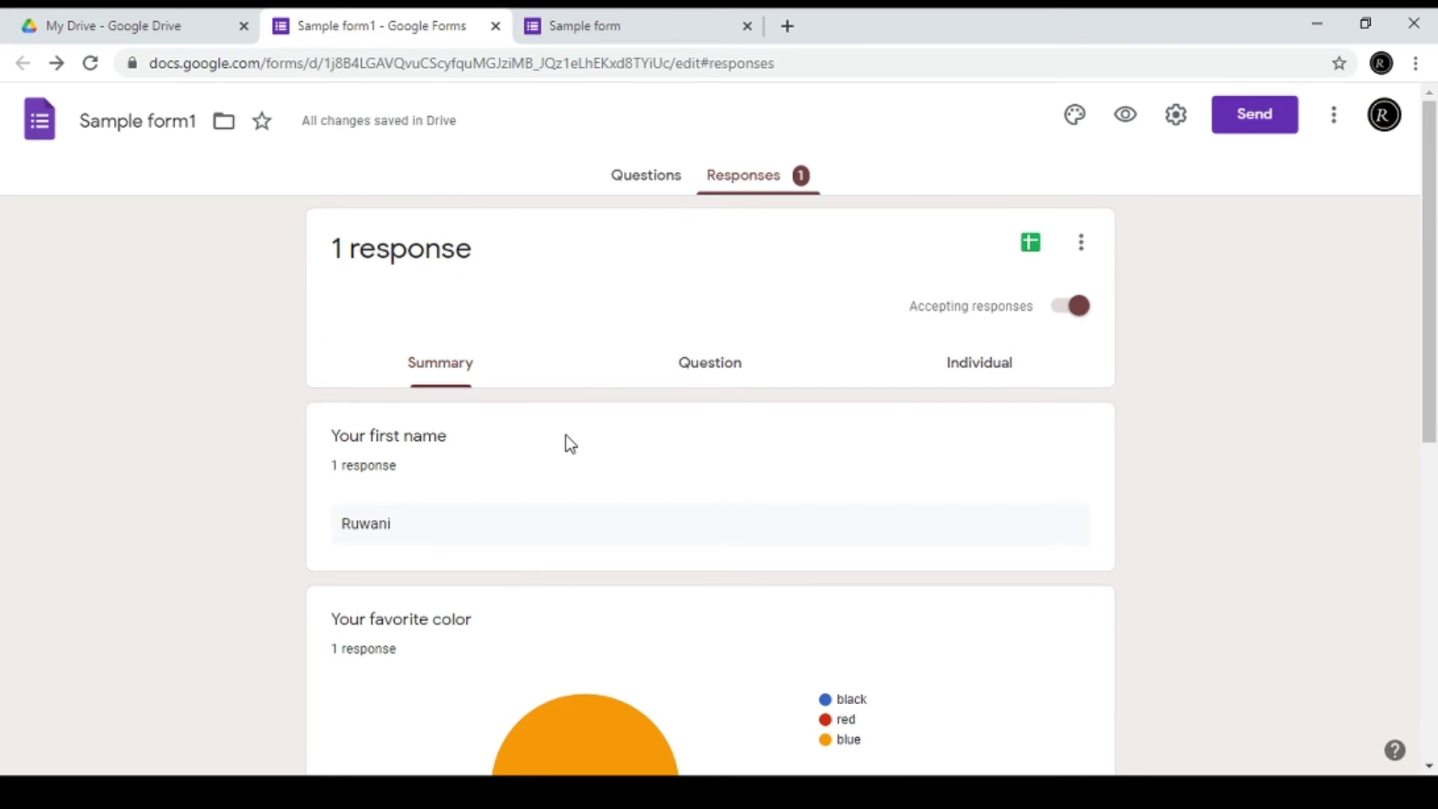
scroll(553, 434, "down", 9)
scroll(552, 430, "up", 9)
Create a new 'Sample form1 (Responses)' spreadsheet as the response destination
left_click(1031, 250)
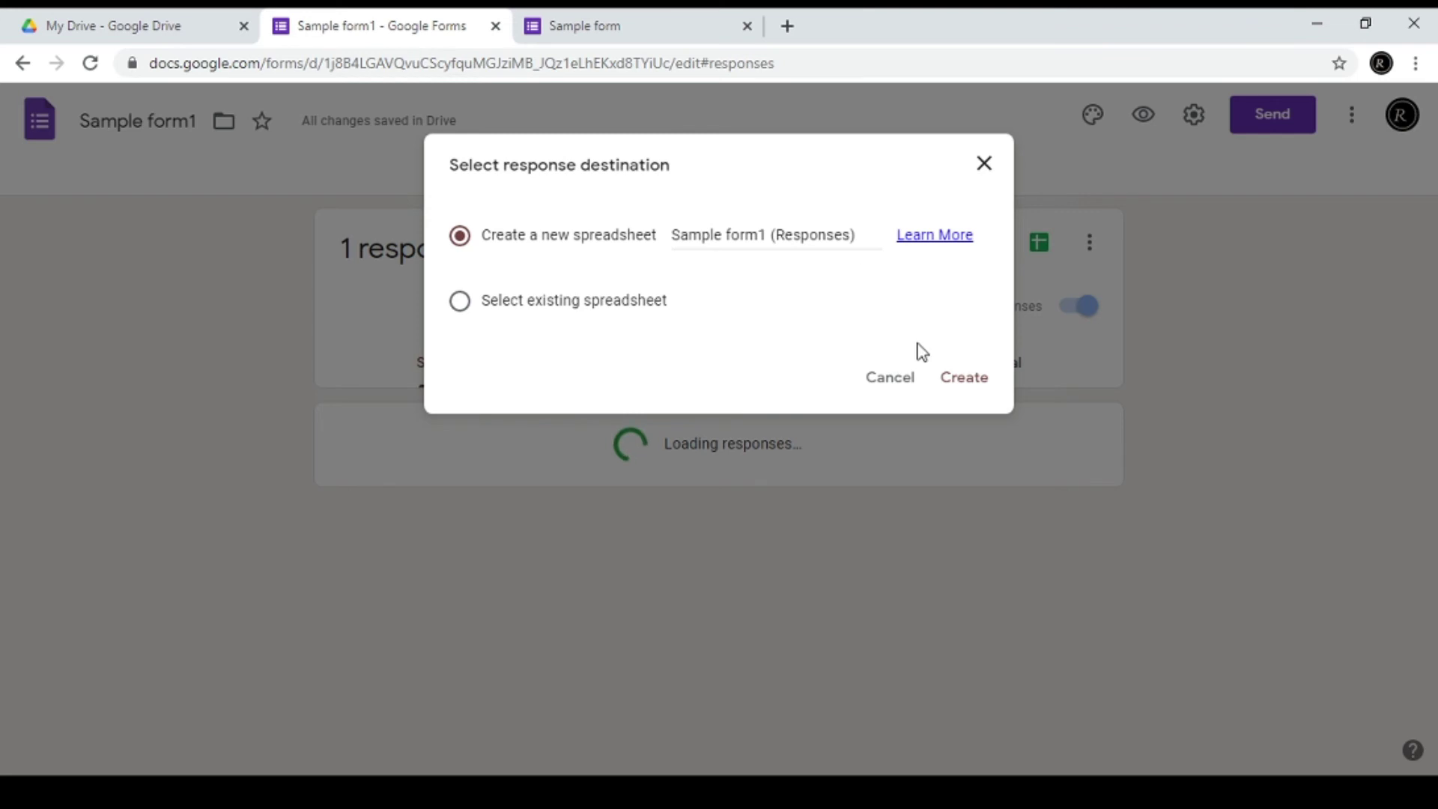
left_click(958, 391)
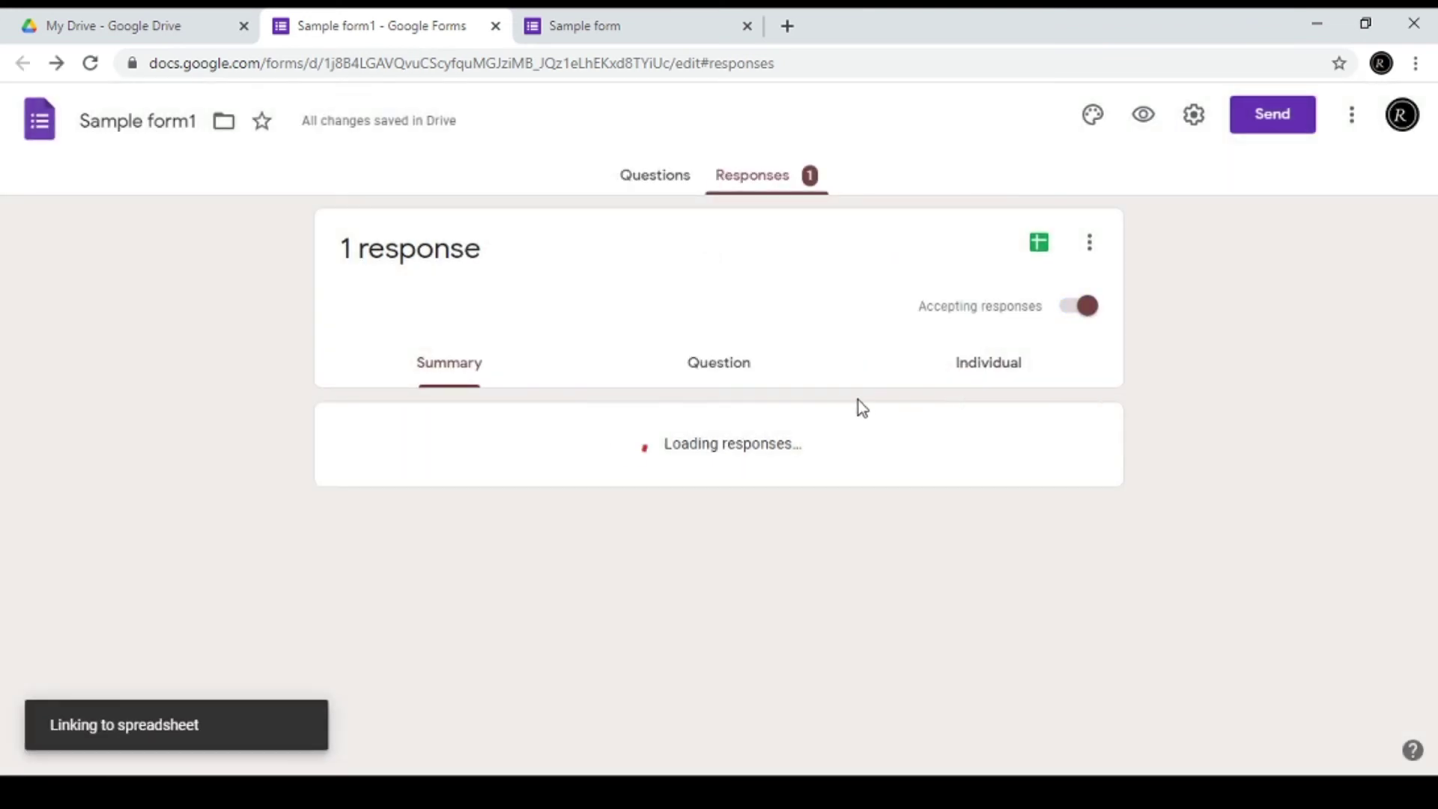